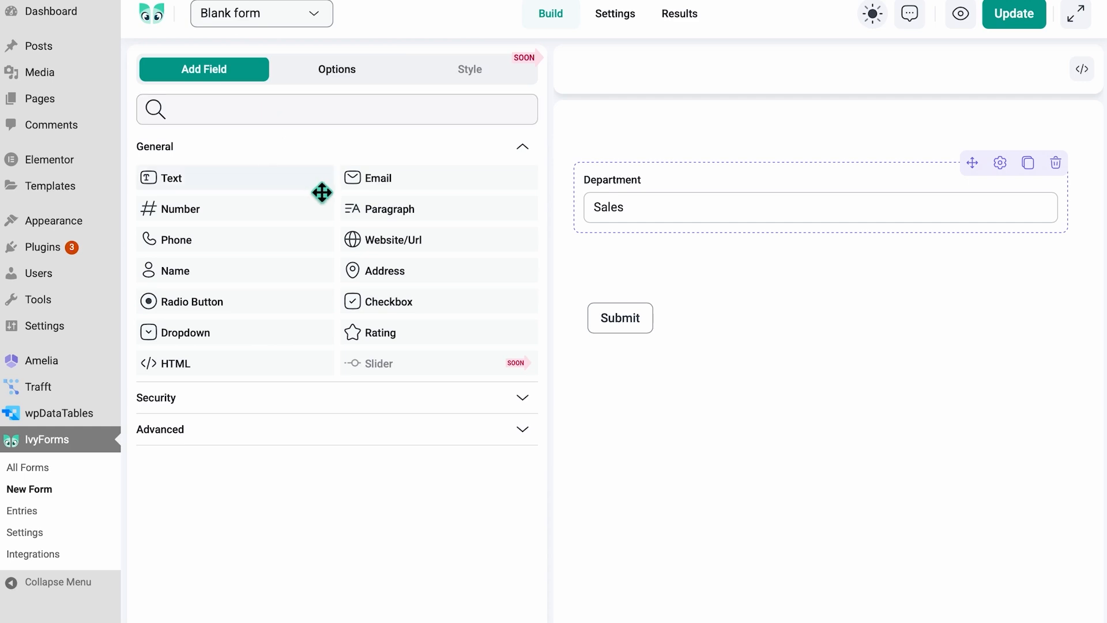
# Step: Add a Website/Url field below the Department dropdown and enable conditional logic for it
pyautogui.moveTo(356, 241); pyautogui.dragTo(618, 253)
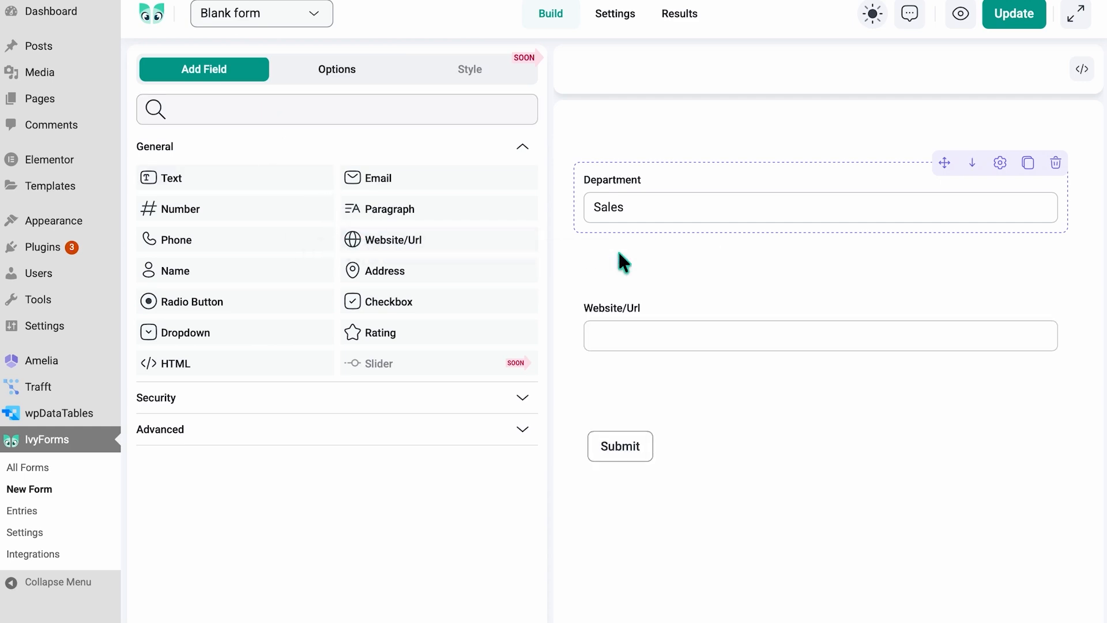
pyautogui.click(635, 326)
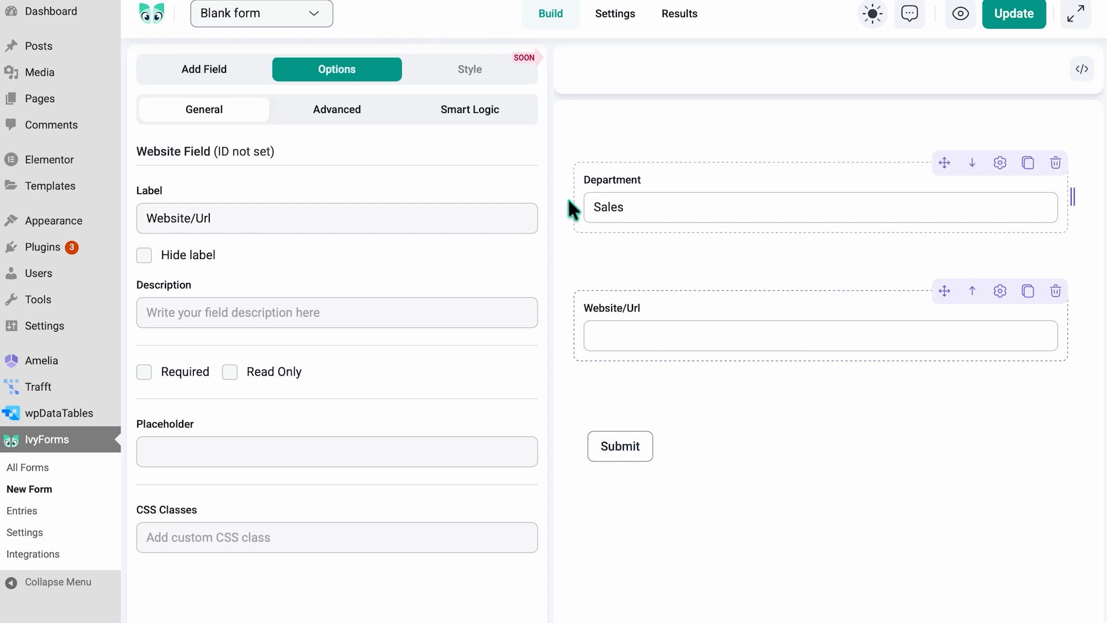
pyautogui.click(526, 122)
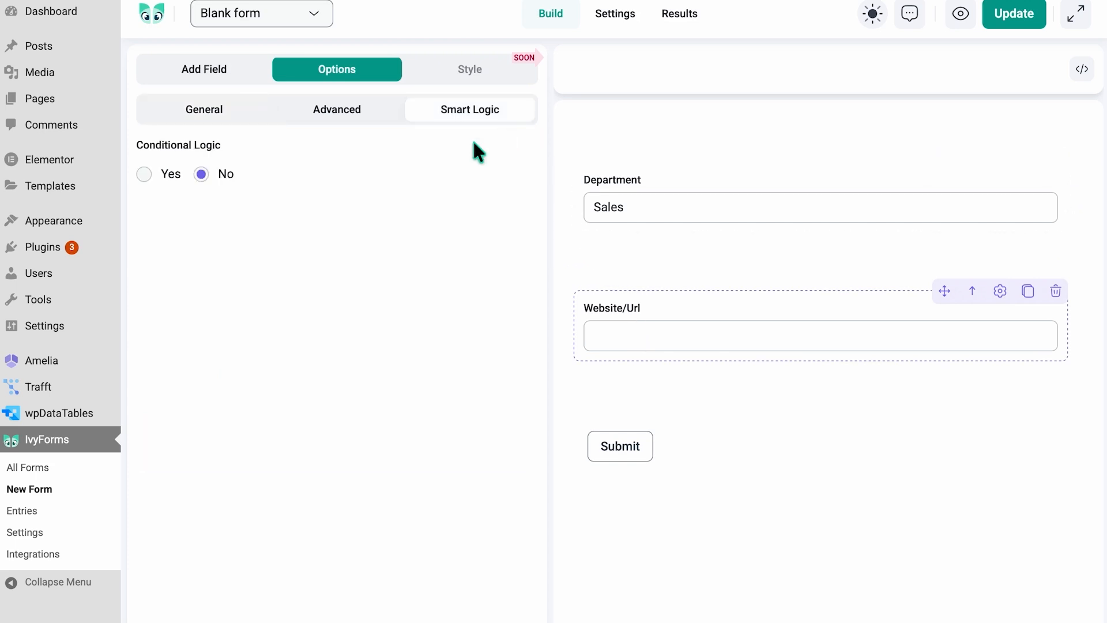
pyautogui.click(172, 176)
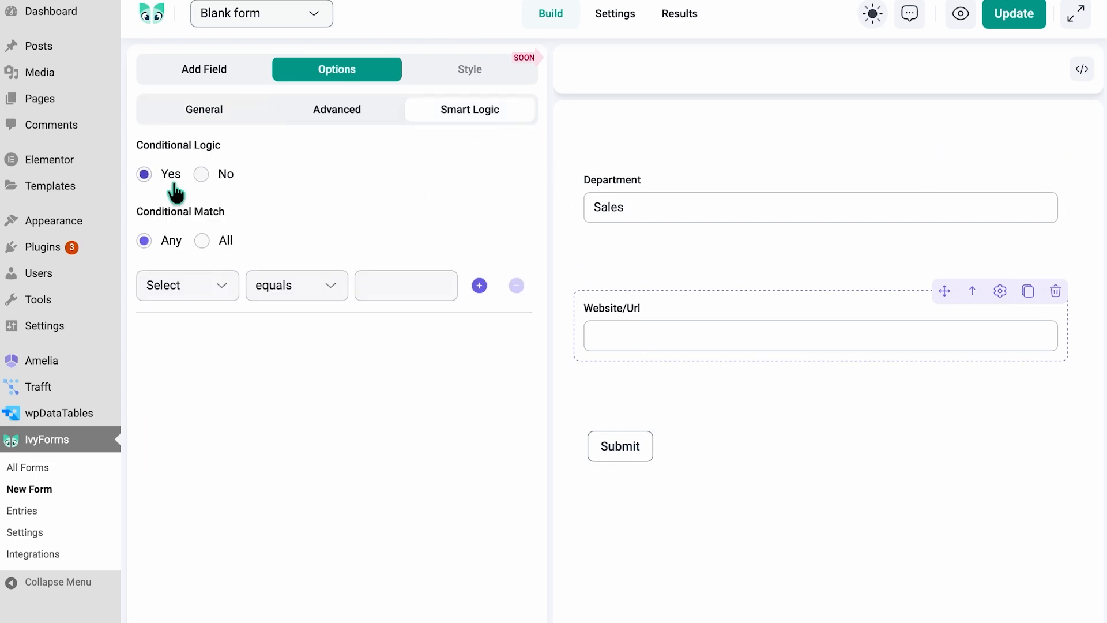
# Step: Set the Website/Url field's condition to Department equals Sales and update the form
pyautogui.click(219, 288)
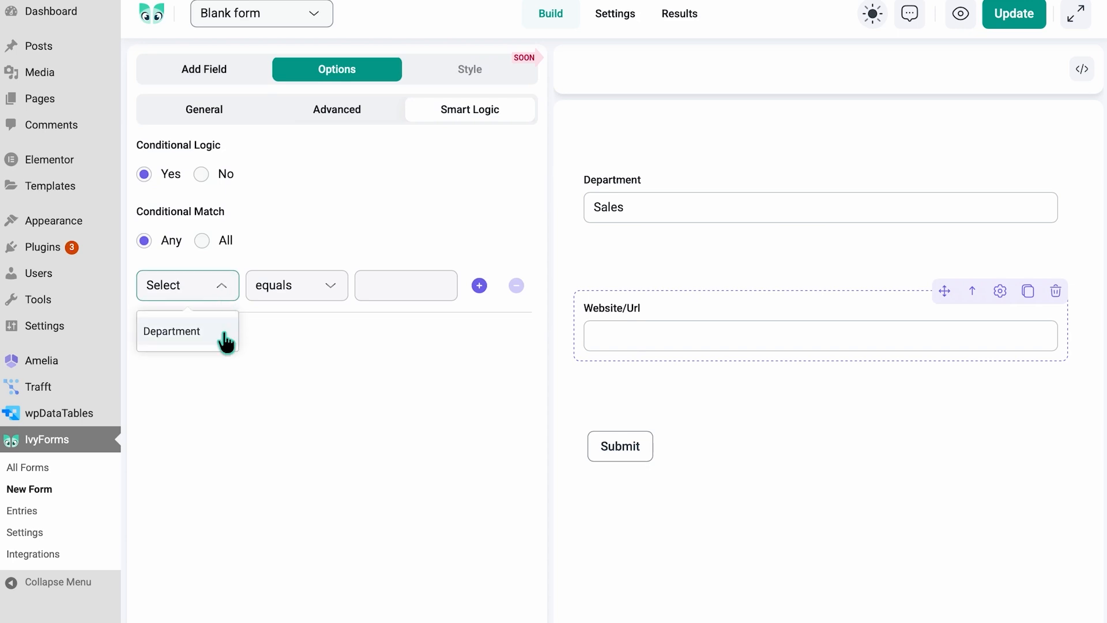
pyautogui.click(225, 337)
pyautogui.click(445, 306)
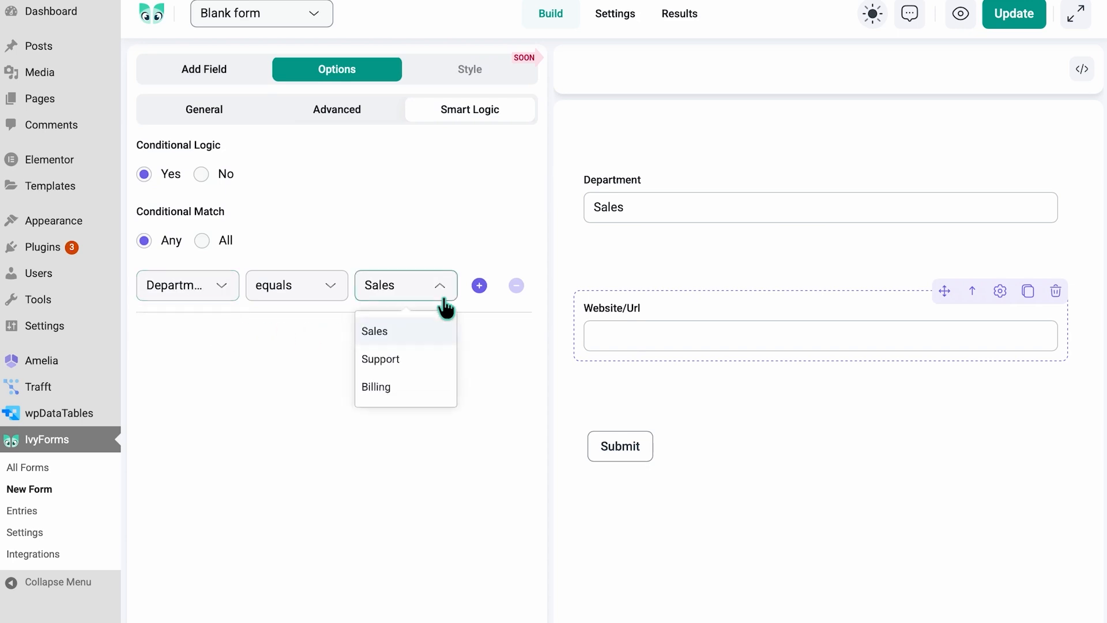
pyautogui.click(443, 340)
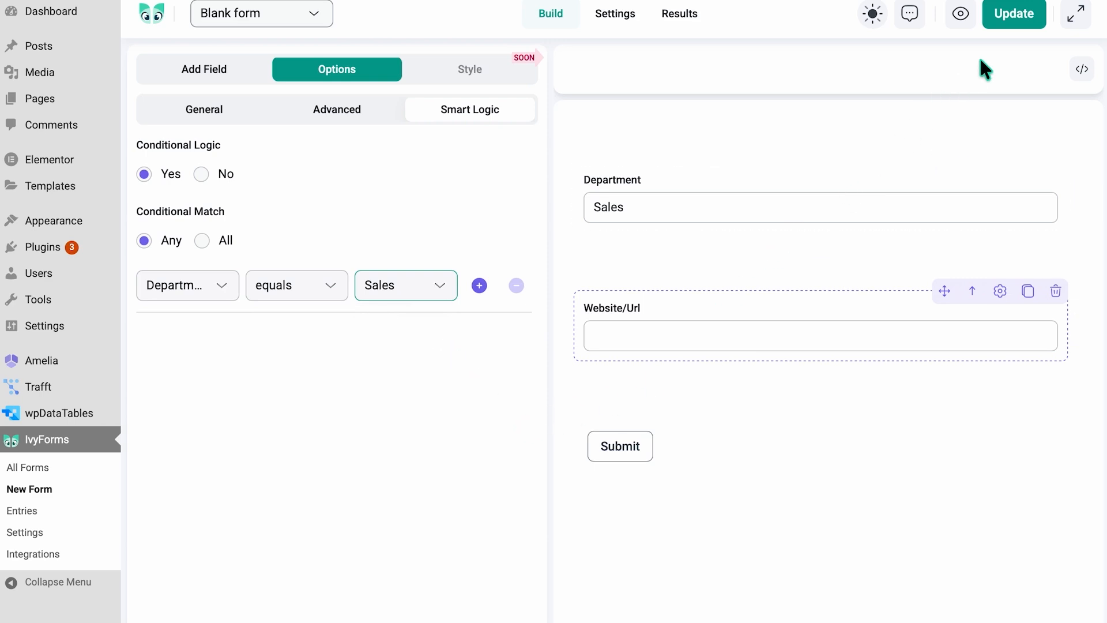
pyautogui.click(1015, 23)
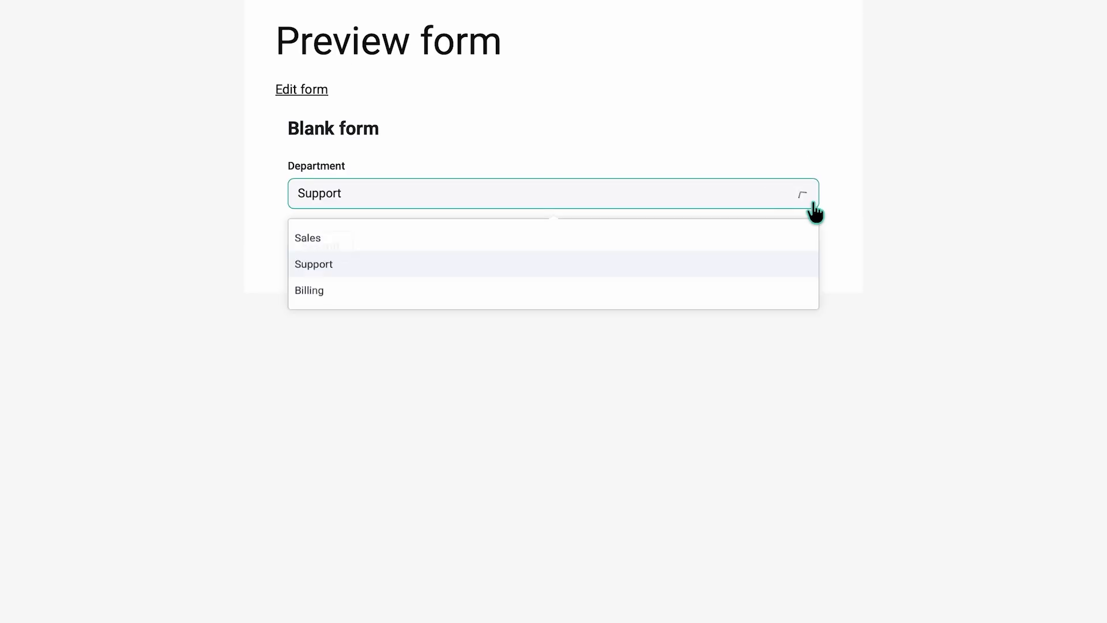
# Step: Test the form preview by choosing Billing as the Department, and reopen the list of departments
pyautogui.click(812, 305)
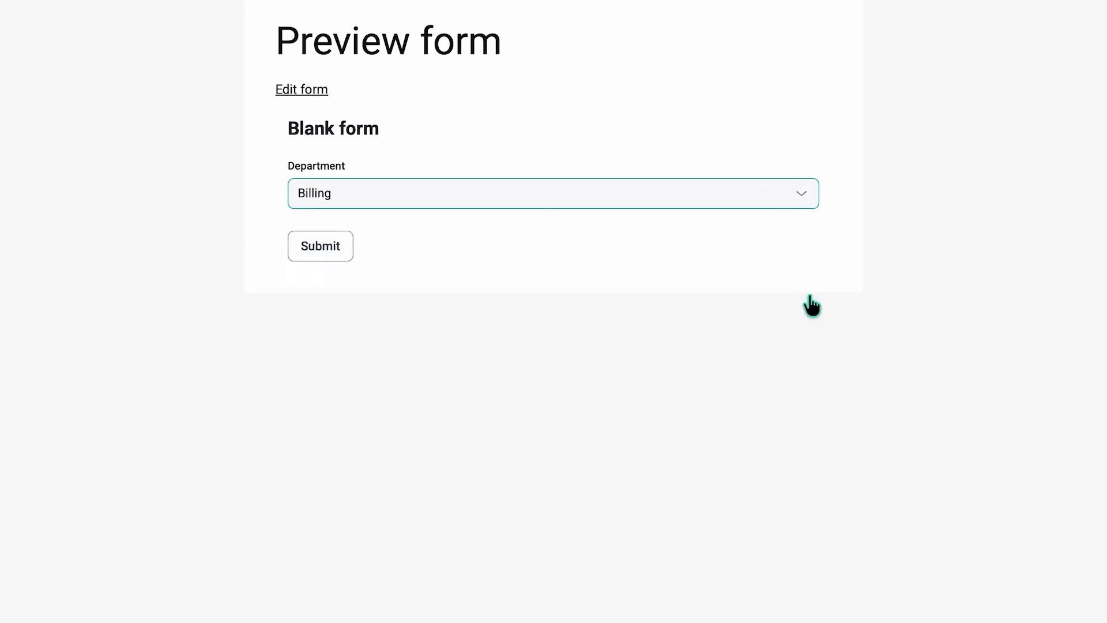
pyautogui.click(807, 197)
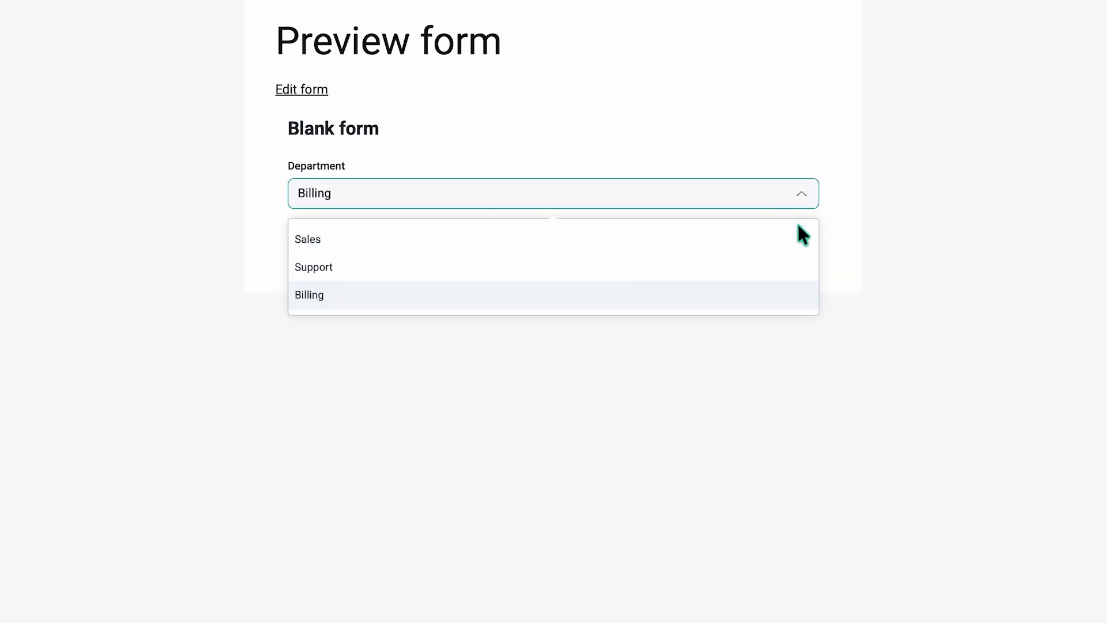
# Step: Label the second and third options of the "How did you hear about us?" dropdown Google and Other
pyautogui.write('Google')
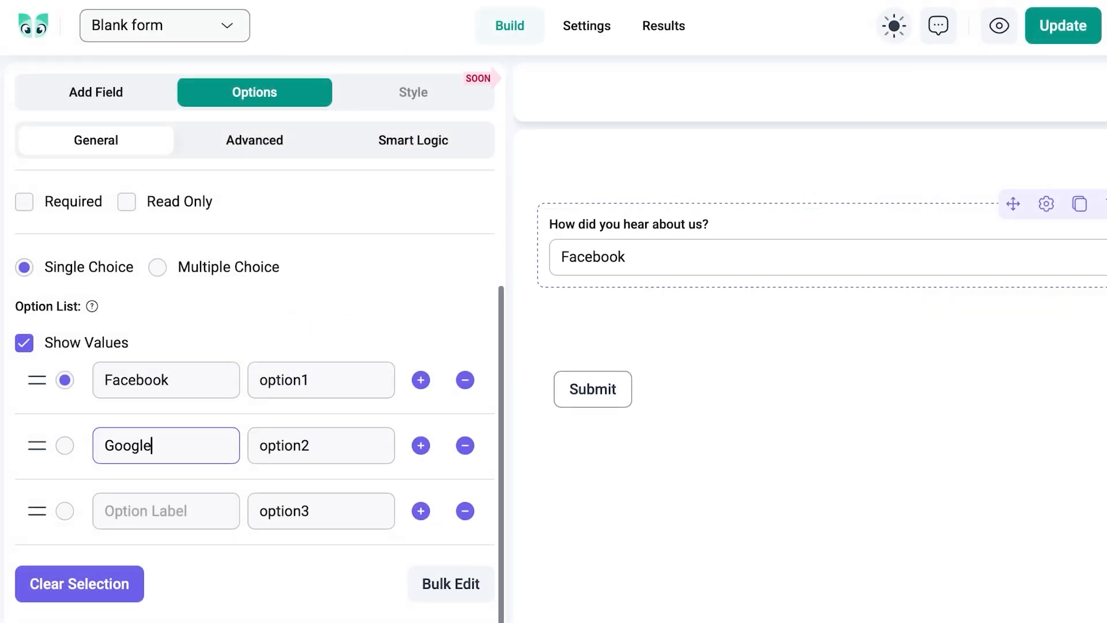
pyautogui.click(164, 508)
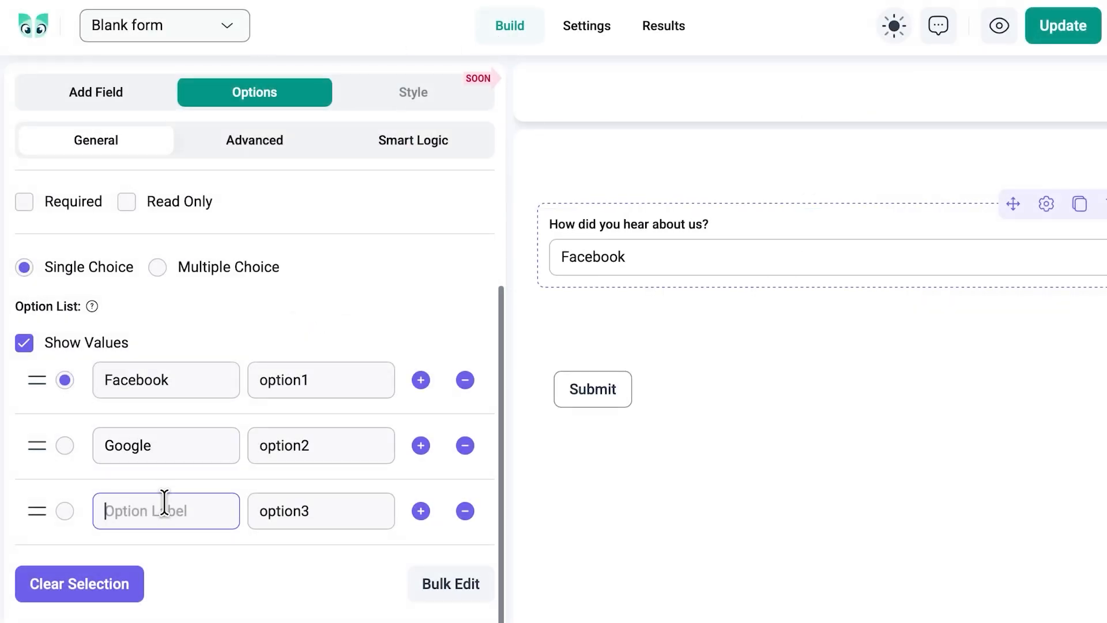
pyautogui.write('Other')
# Step: Add a Text field below "How did you hear about us?" and label it "Please specify"
pyautogui.click(154, 103)
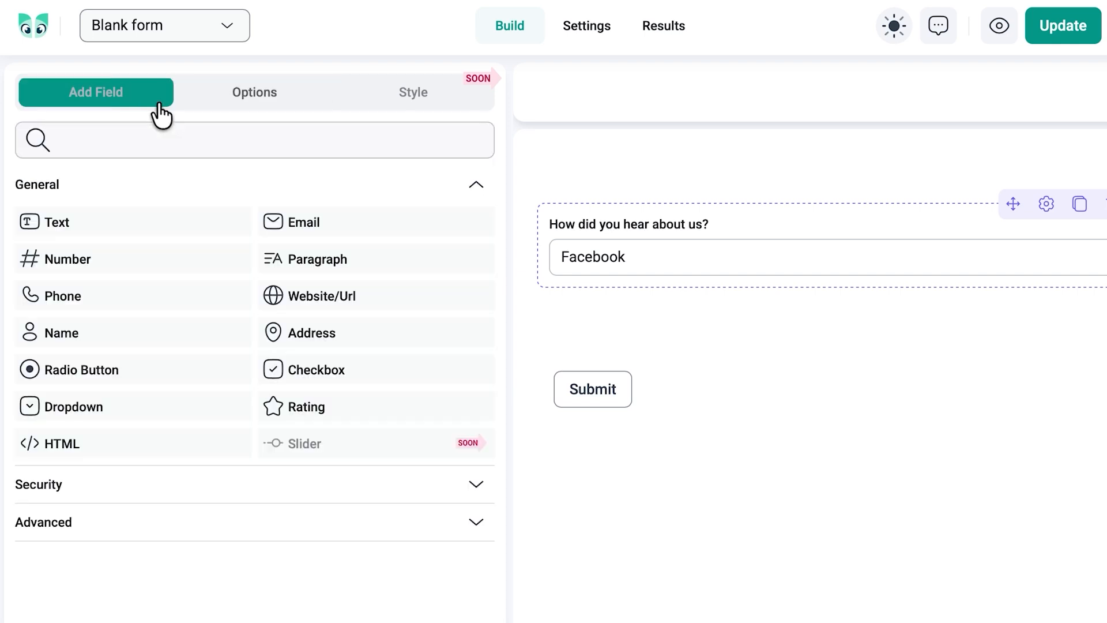
pyautogui.click(168, 216)
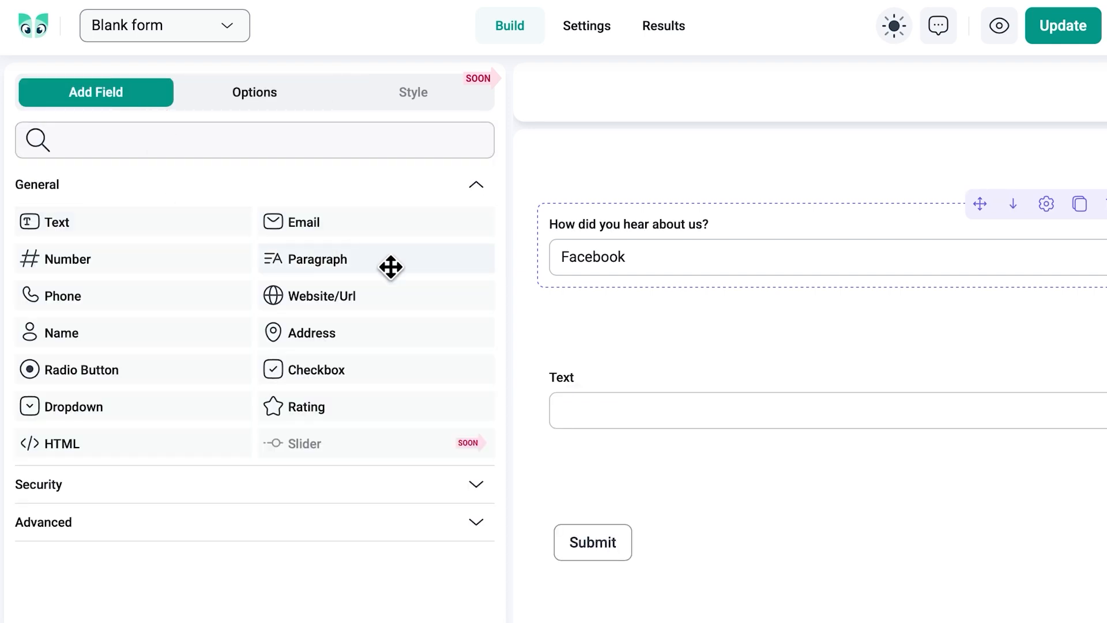
pyautogui.click(561, 397)
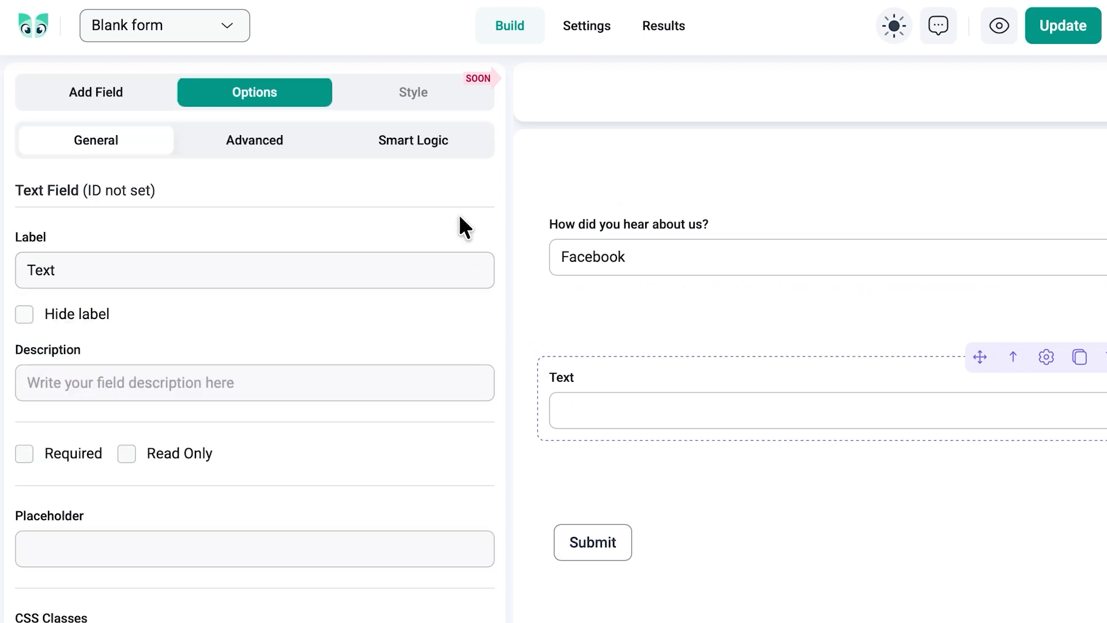
pyautogui.doubleClick(435, 269)
pyautogui.write('Pl')
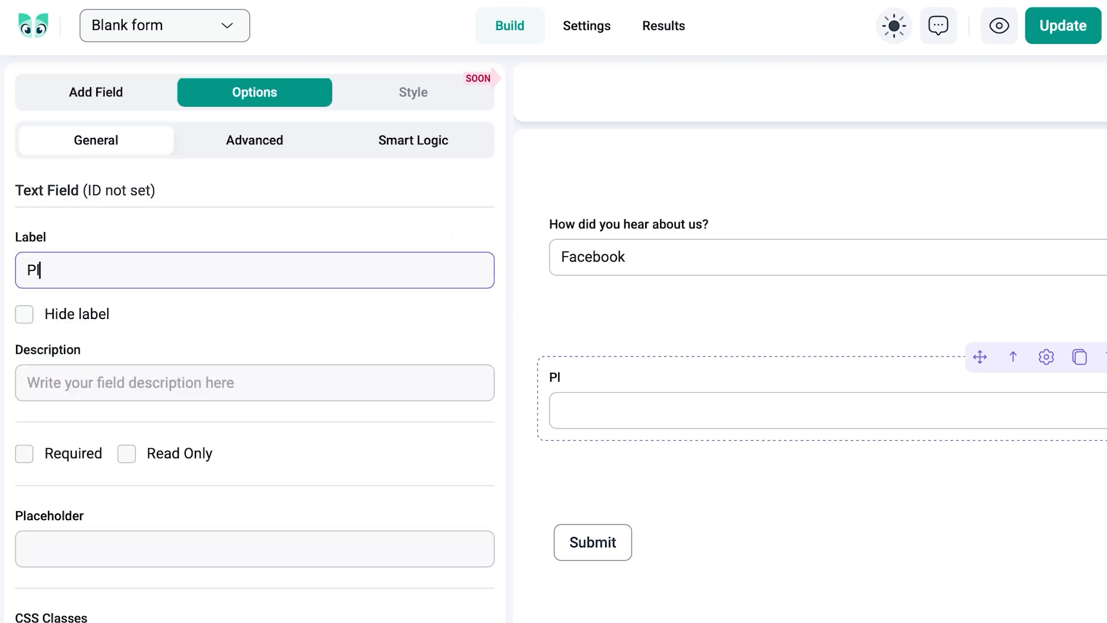
pyautogui.write('ease specify')
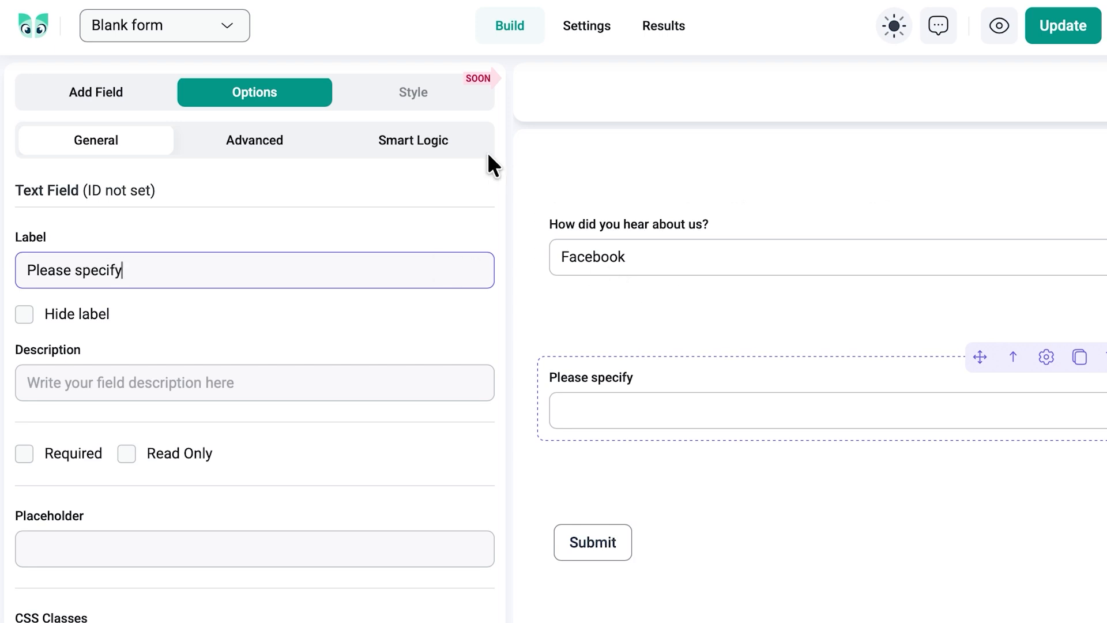
# Step: Enable conditional logic on the "Please specify" field with the condition "How did you hear about us?" equals Other
pyautogui.click(472, 153)
pyautogui.click(60, 219)
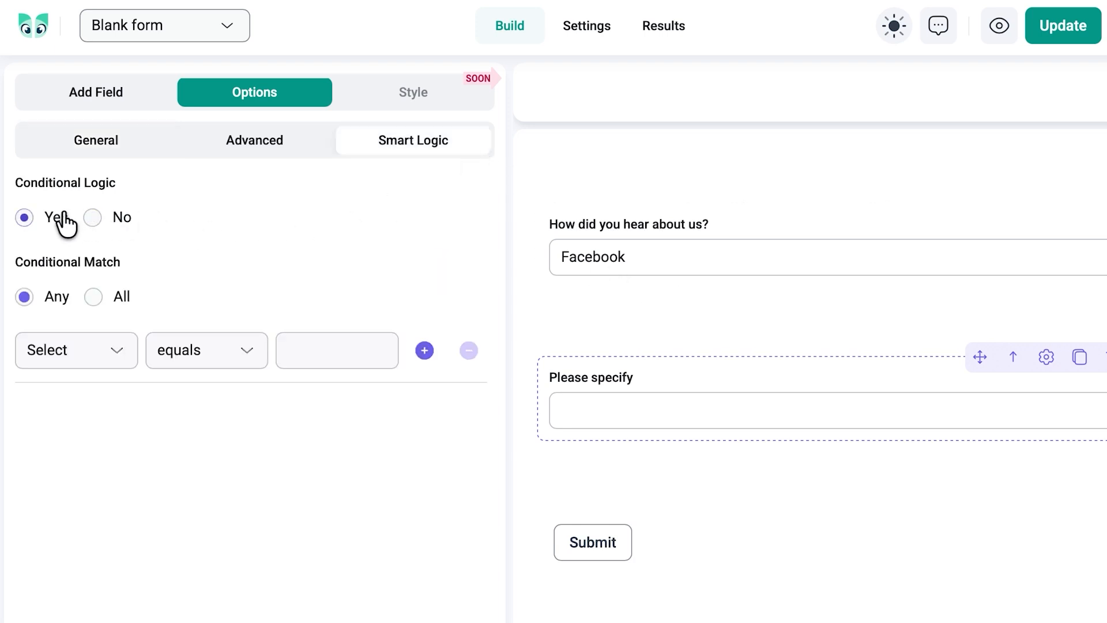
pyautogui.click(117, 354)
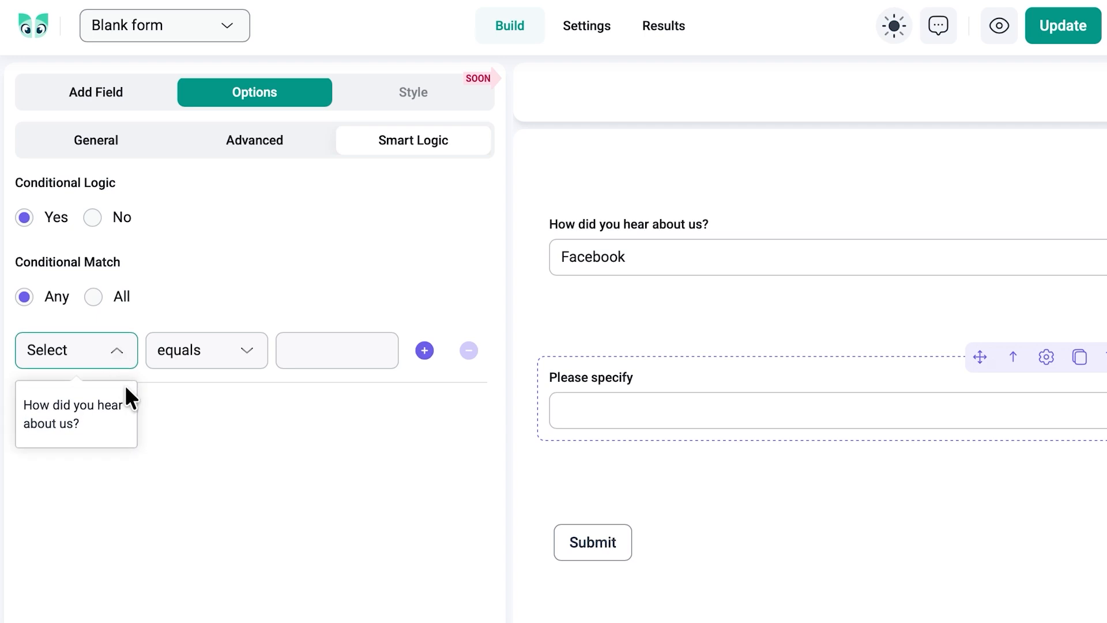
pyautogui.click(135, 413)
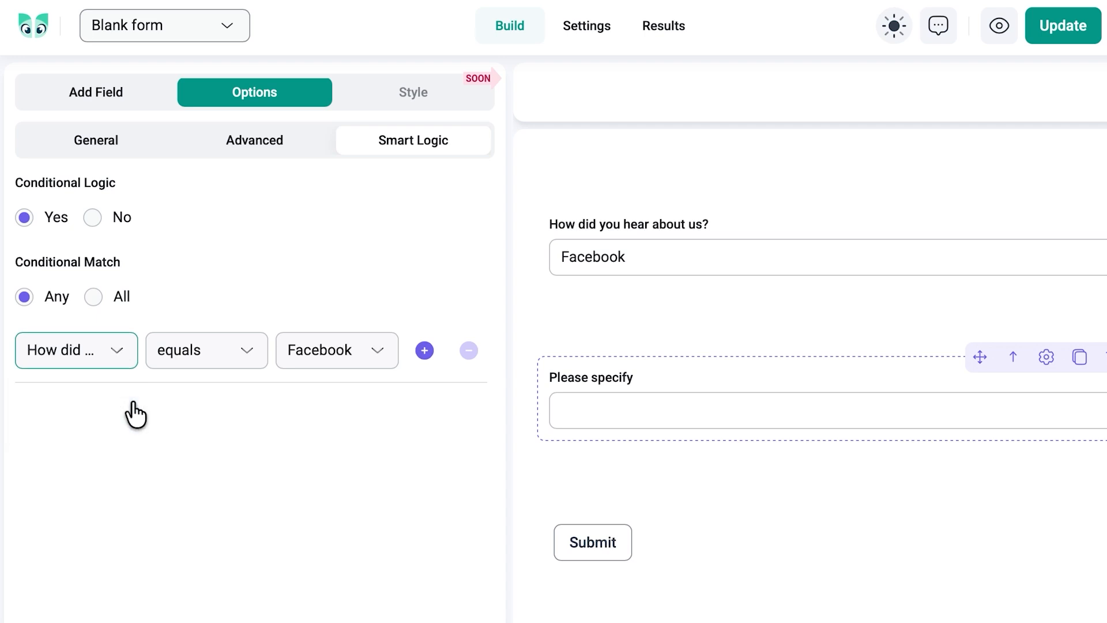
pyautogui.click(375, 367)
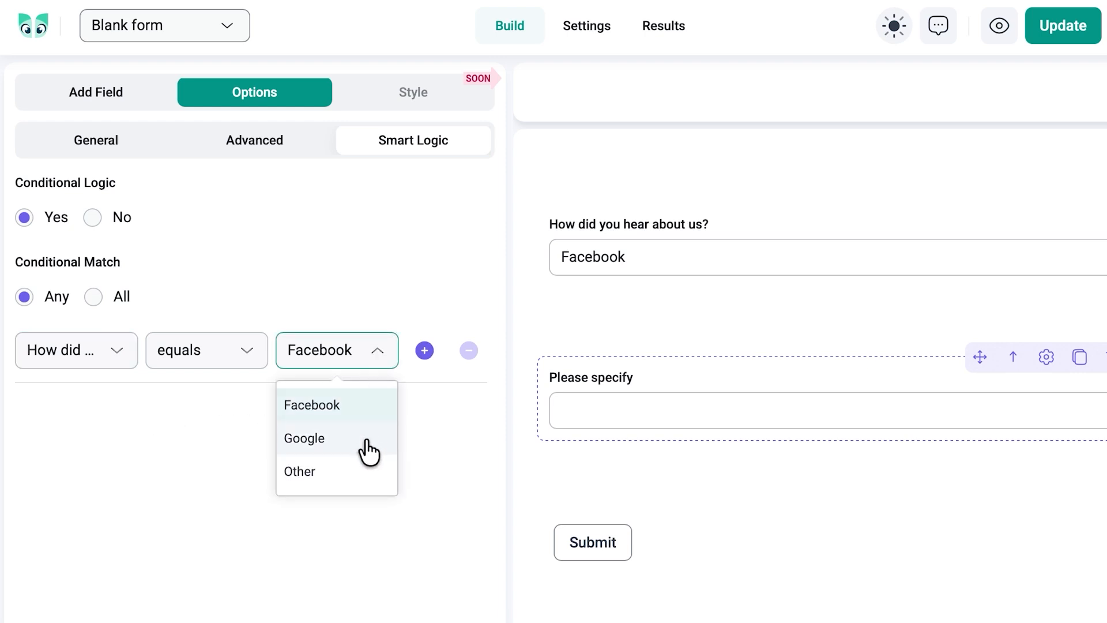
pyautogui.click(360, 472)
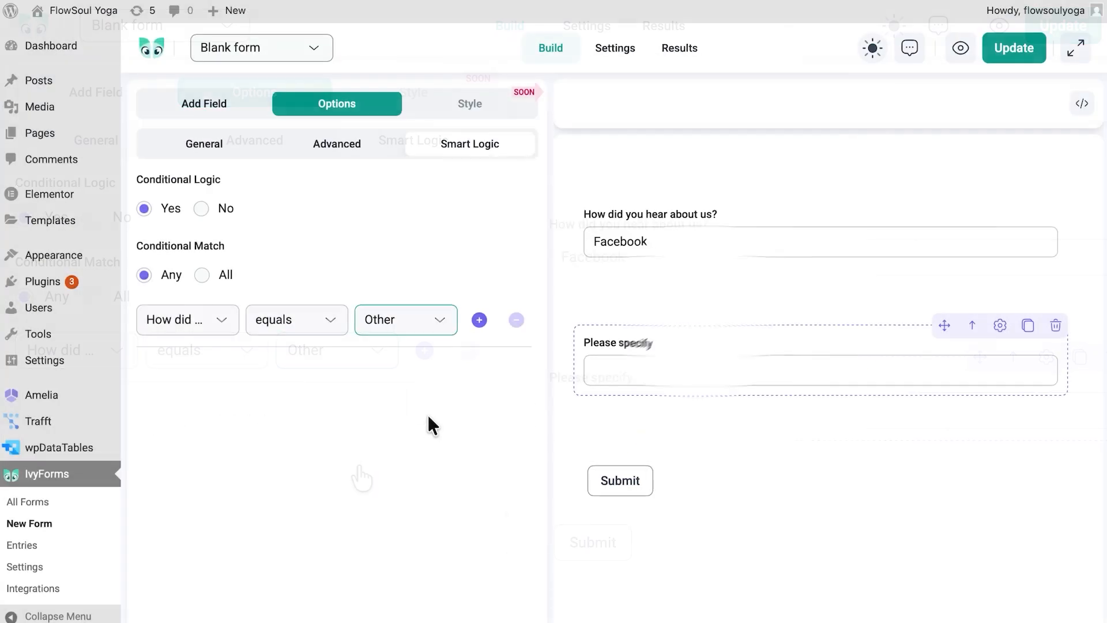
# Step: Update the form and test its preview by choosing Other for "How did you hear about us?"
pyautogui.click(998, 60)
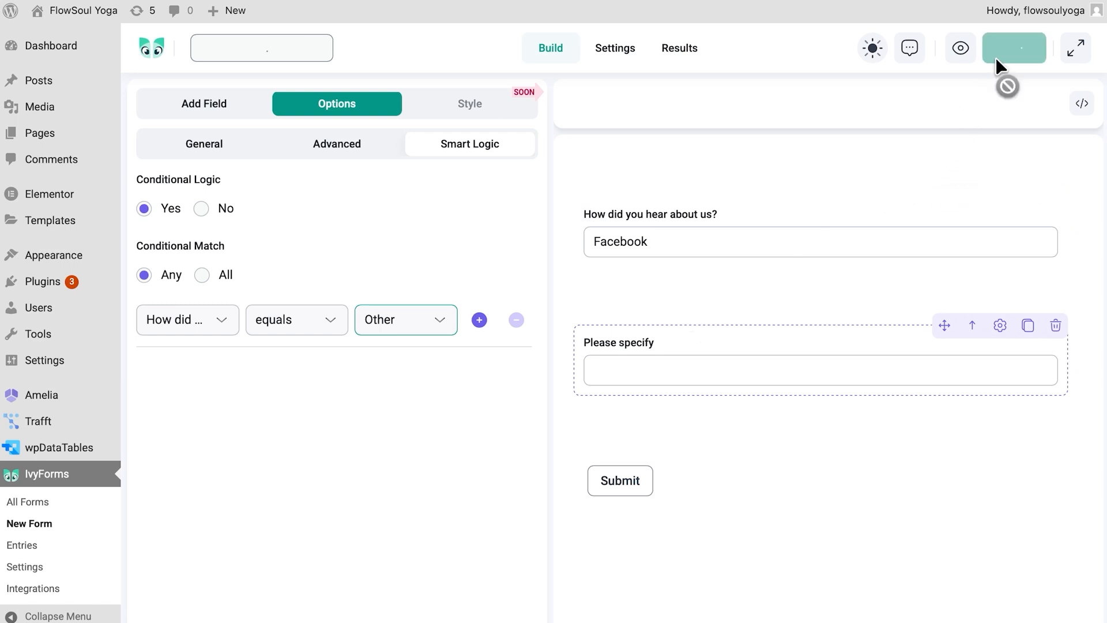
pyautogui.click(966, 63)
pyautogui.click(820, 226)
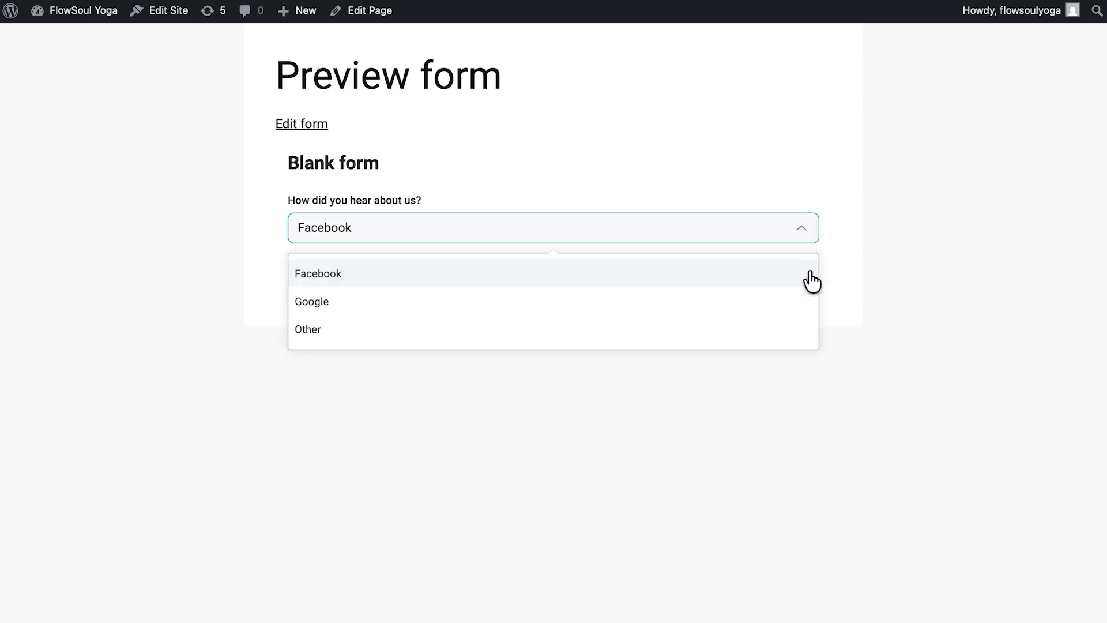
pyautogui.click(798, 330)
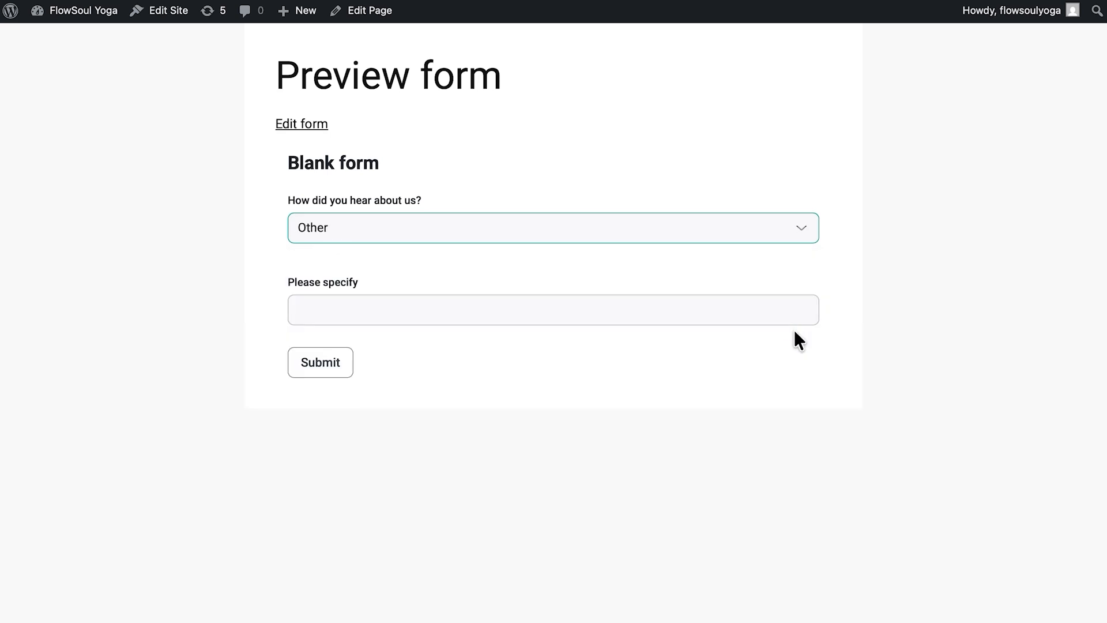
# Step: Add a Dropdown field below Department and label it "Are you a current customer?"
pyautogui.click(190, 332)
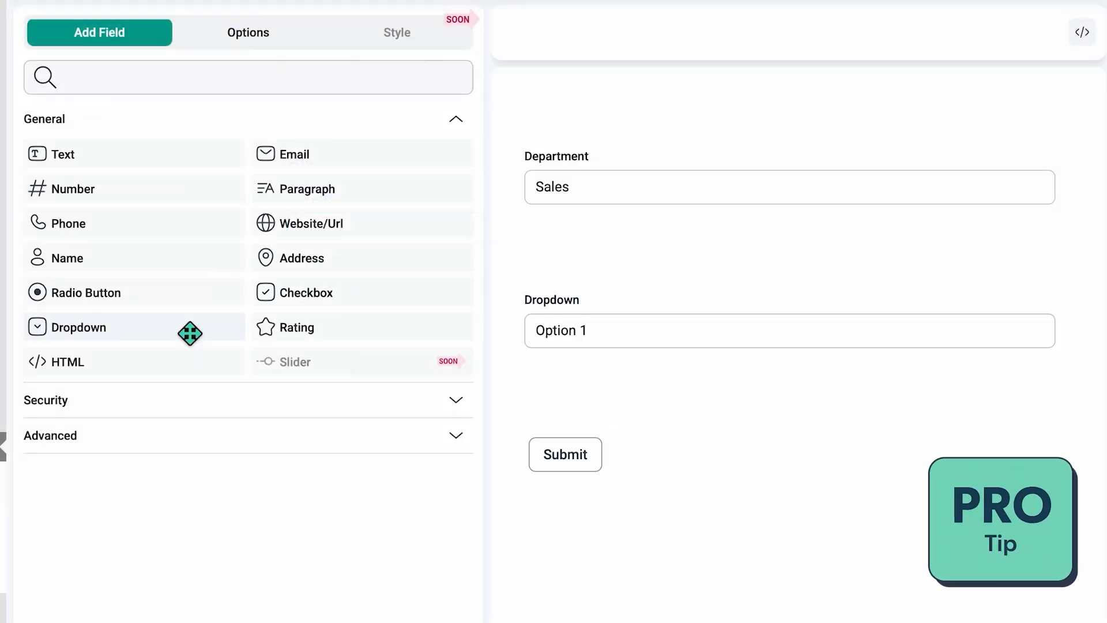
pyautogui.click(590, 340)
pyautogui.click(417, 202)
pyautogui.hotkey('ctrl', 'a')
pyautogui.write('Are you a current customer?')
# Step: Label the first two options of the "Are you a current customer?" dropdown Yes and No
pyautogui.click(210, 533)
pyautogui.hotkey('ctrl', 'a')
pyautogui.write('Yes')
pyautogui.click(200, 600)
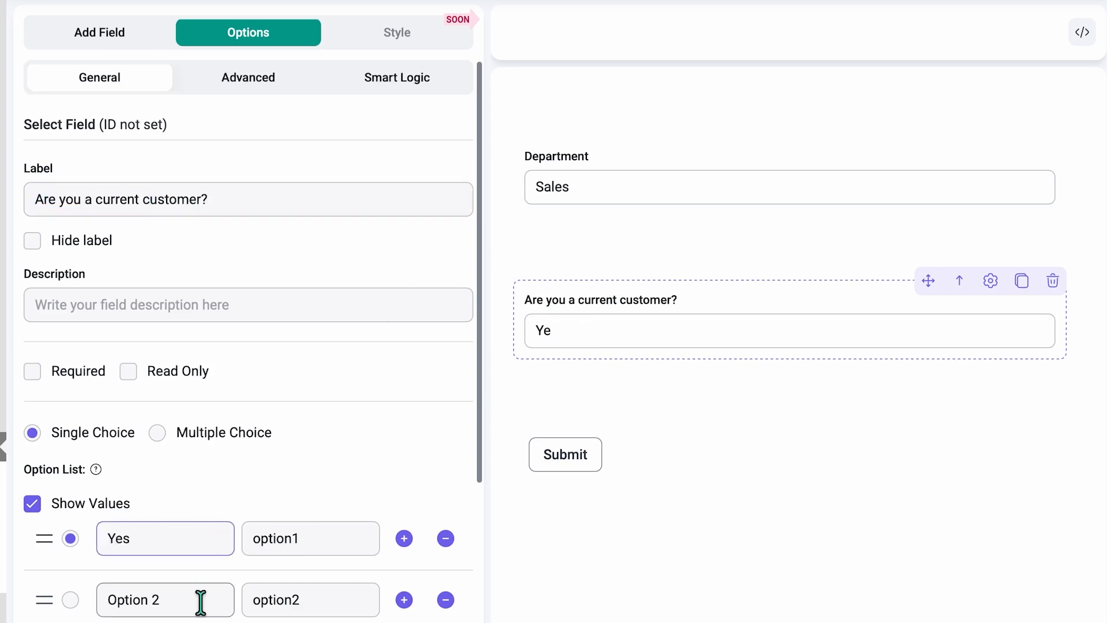
pyautogui.hotkey('ctrl', 'a')
pyautogui.write('N')
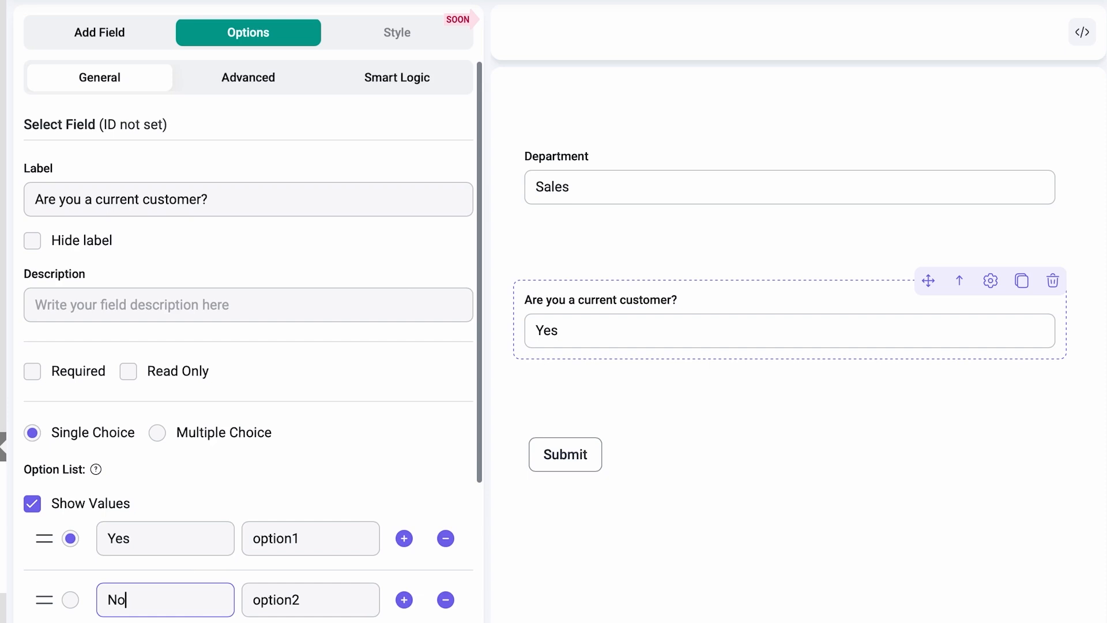
pyautogui.click(590, 585)
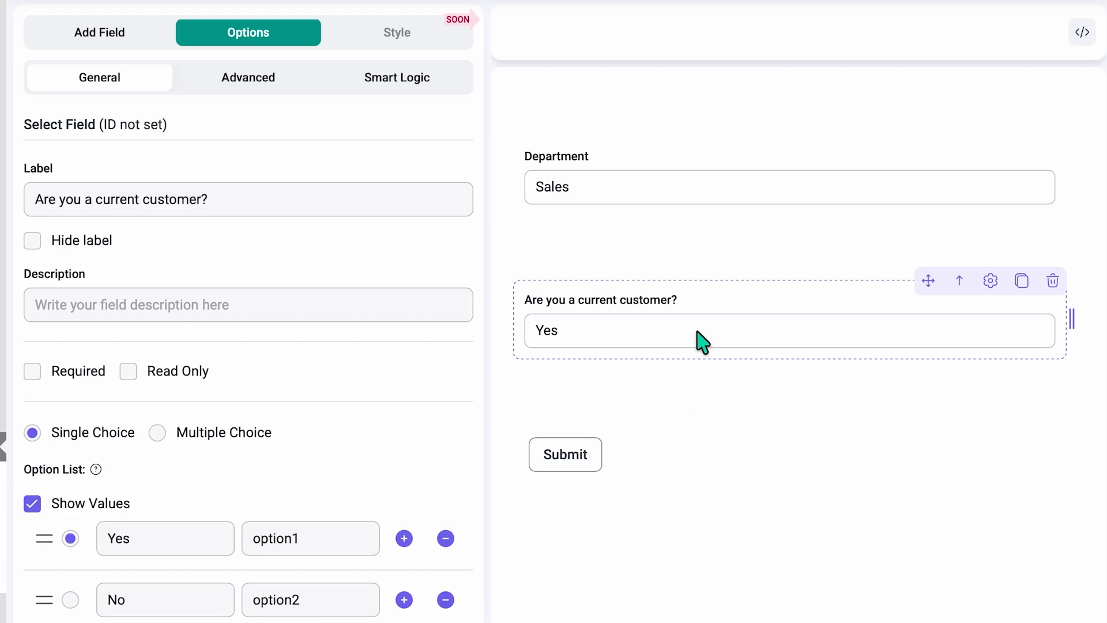
# Step: Enable conditional logic on the "Are you a current customer?" field with the condition Department equals Support
pyautogui.click(440, 90)
pyautogui.click(33, 151)
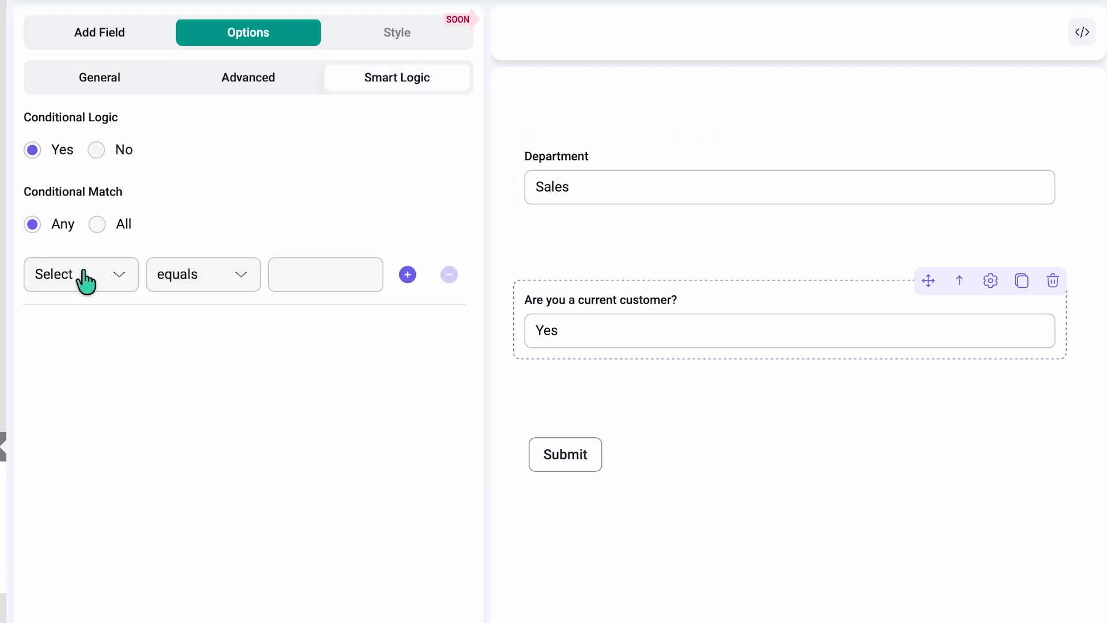
pyautogui.click(89, 281)
pyautogui.click(80, 324)
pyautogui.click(317, 283)
pyautogui.click(340, 362)
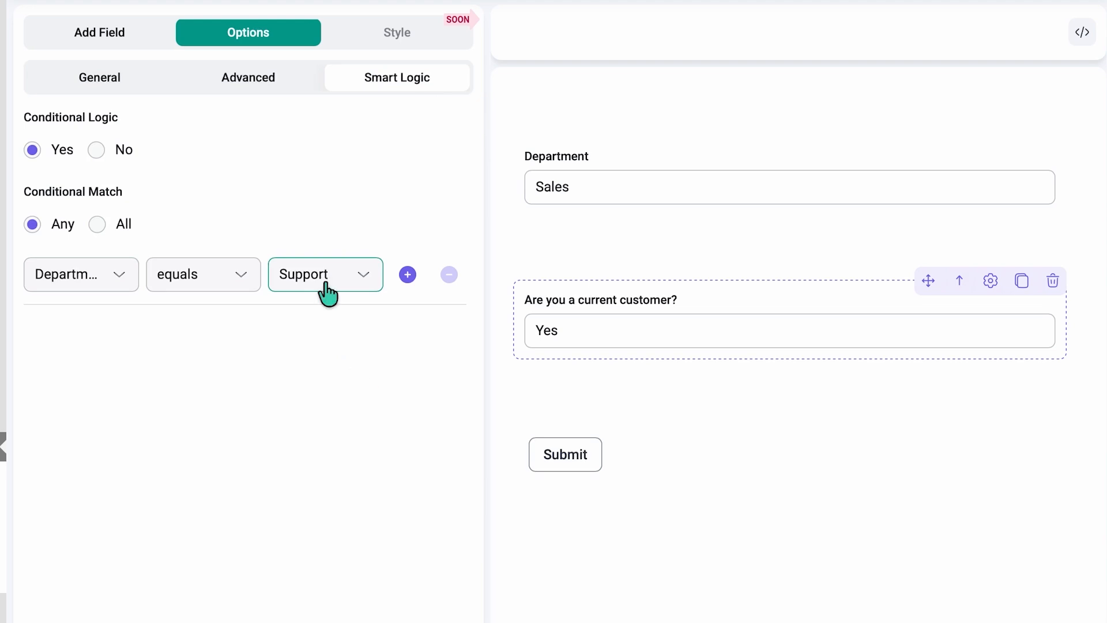
# Step: Add a Text field below "Are you a current customer?" and label it "Priority Support ID"
pyautogui.click(136, 35)
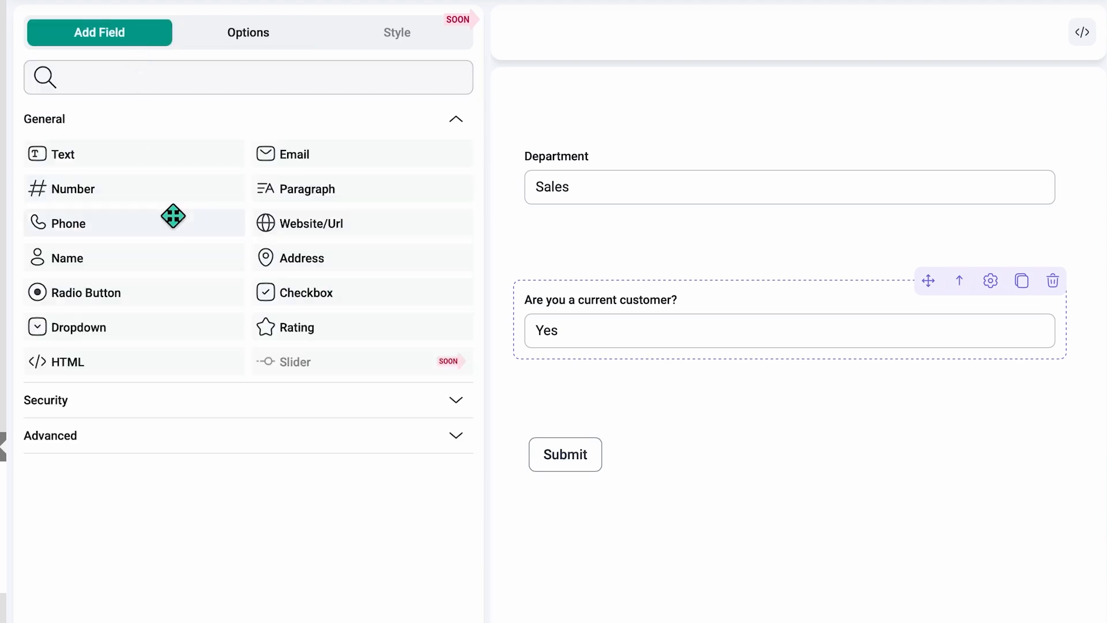
pyautogui.click(162, 154)
pyautogui.click(549, 483)
pyautogui.click(347, 202)
pyautogui.hotkey('ctrl', 'a')
pyautogui.write('Priority ')
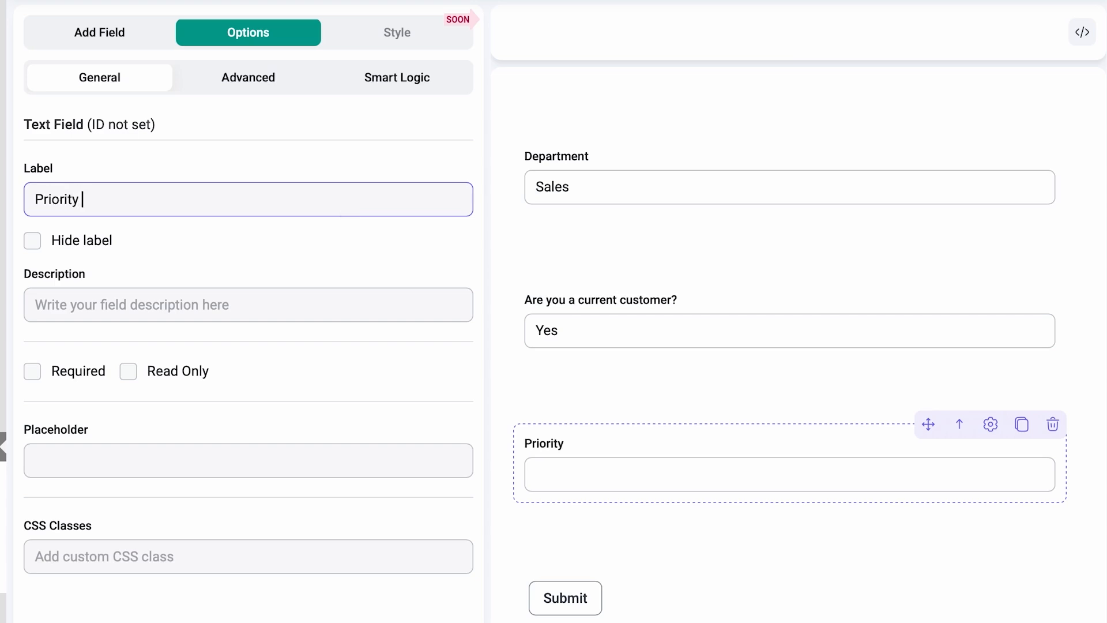
pyautogui.write('Support ID')
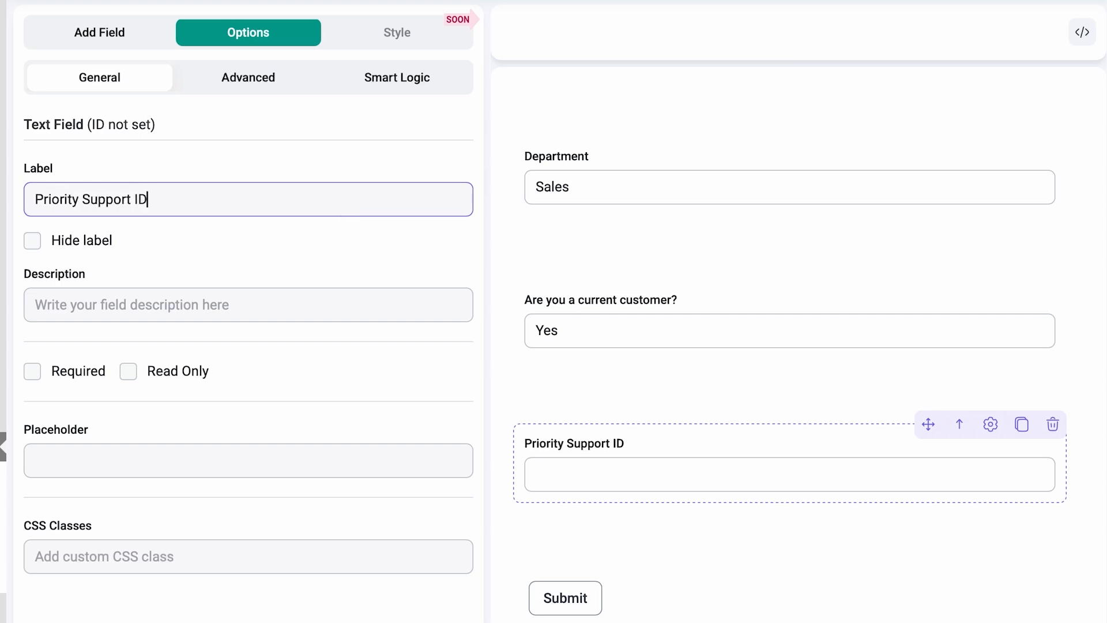
# Step: Enable conditional logic on the Priority Support ID field, matching All conditions, with the condition Department equals Support
pyautogui.click(437, 76)
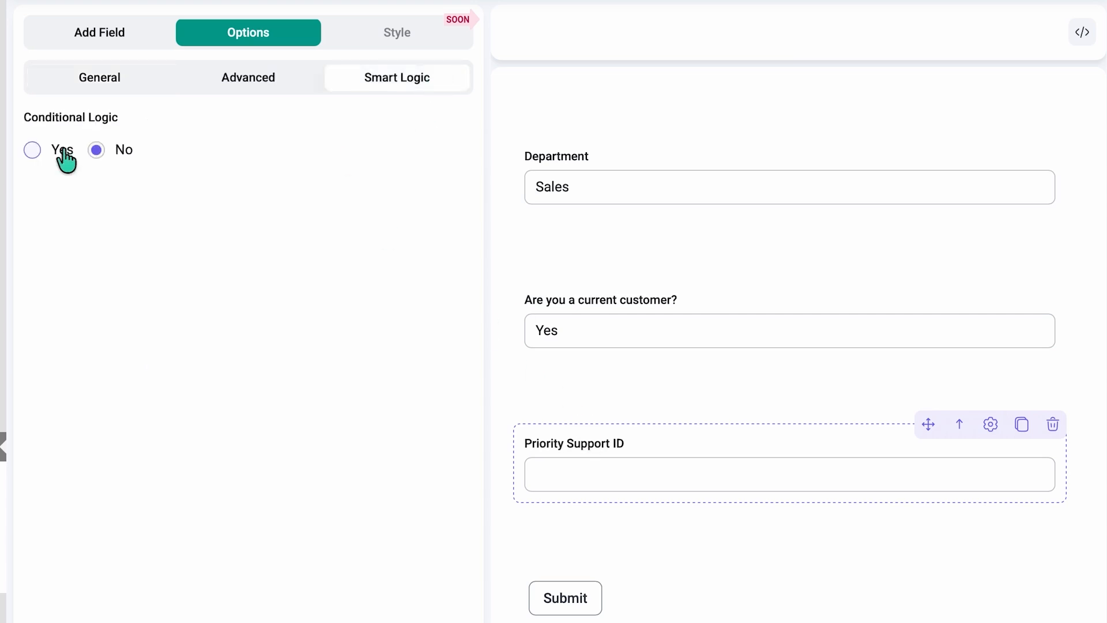
pyautogui.click(63, 150)
pyautogui.click(98, 225)
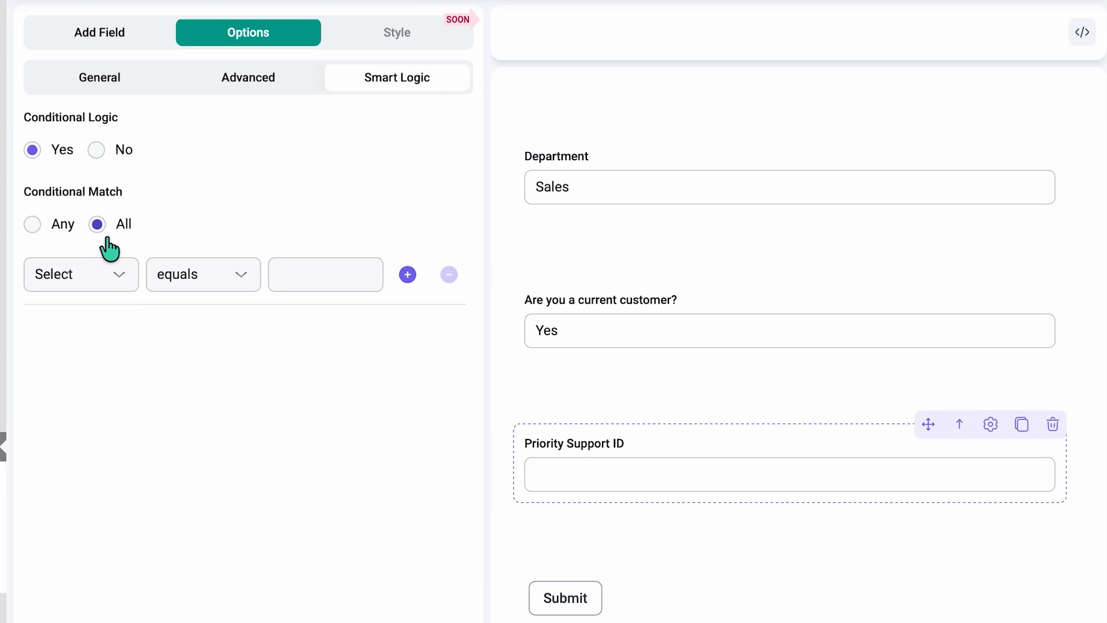
pyautogui.click(131, 279)
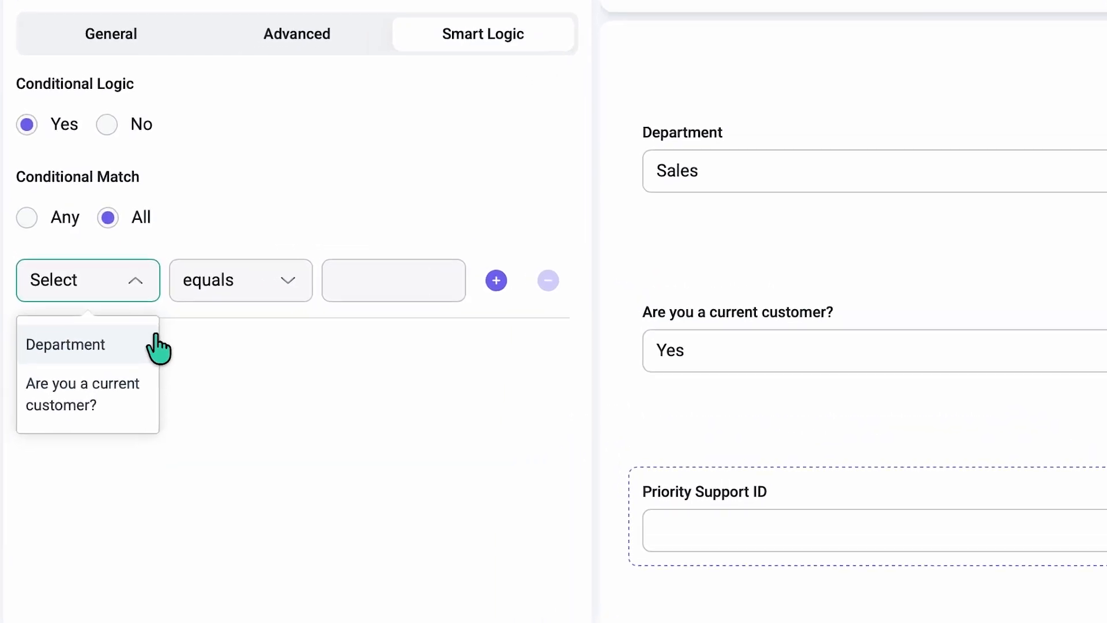
pyautogui.click(163, 351)
pyautogui.click(414, 296)
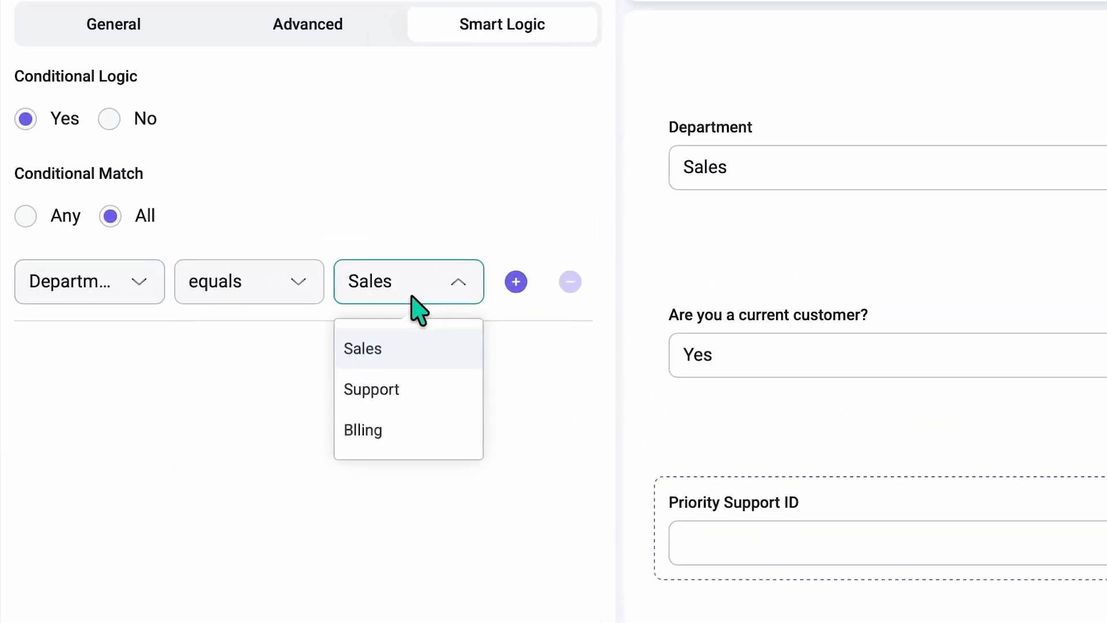
pyautogui.click(432, 388)
# Step: Add a second condition to the Priority Support ID field: "Are you a current customer?" equals Yes
pyautogui.click(516, 282)
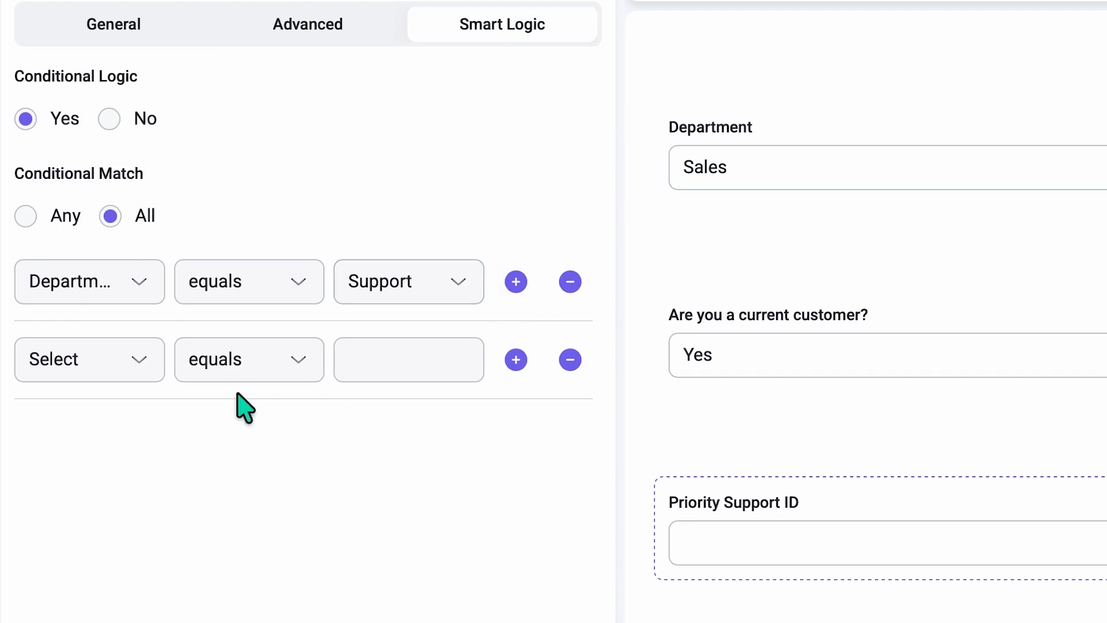
pyautogui.click(153, 361)
pyautogui.click(152, 461)
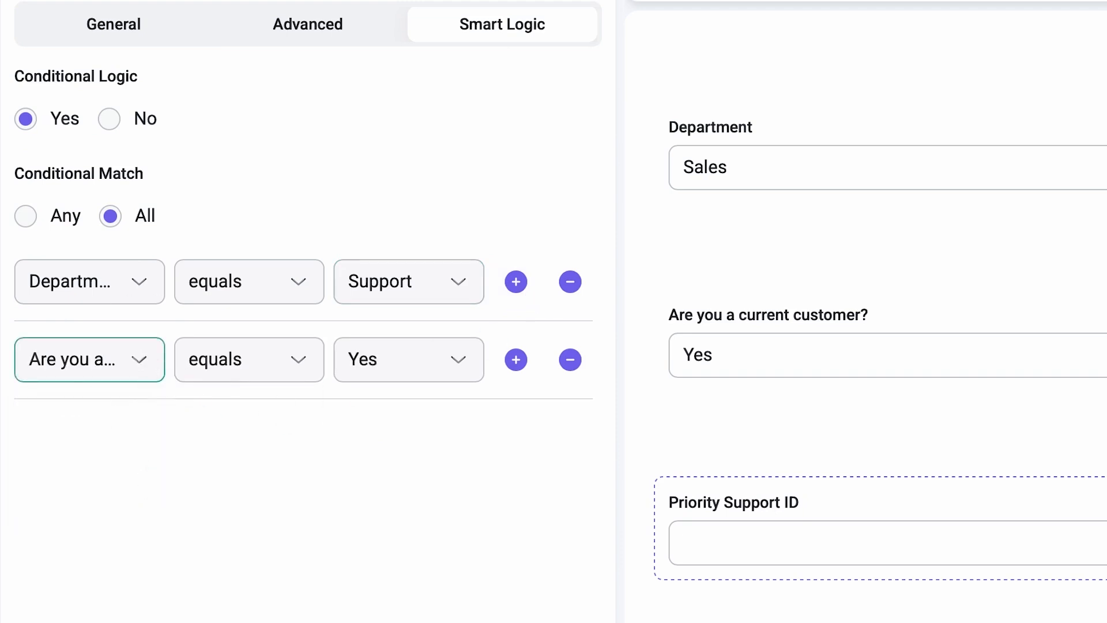
pyautogui.click(395, 377)
pyautogui.click(395, 380)
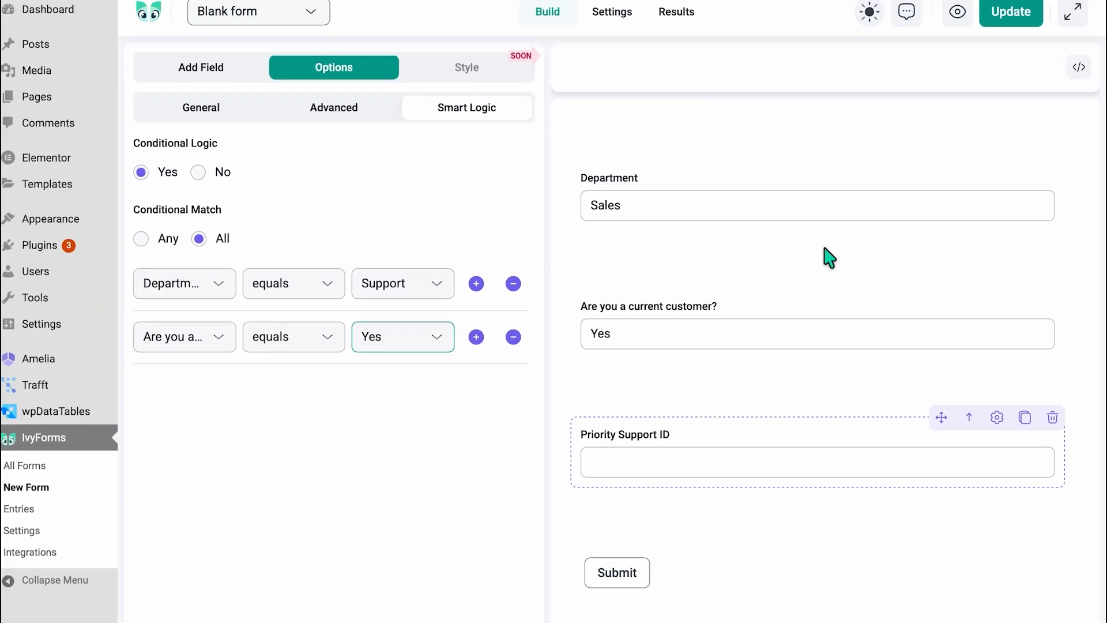
# Step: Save the form and test its preview with Department set to Blling and then to Support
pyautogui.click(1018, 26)
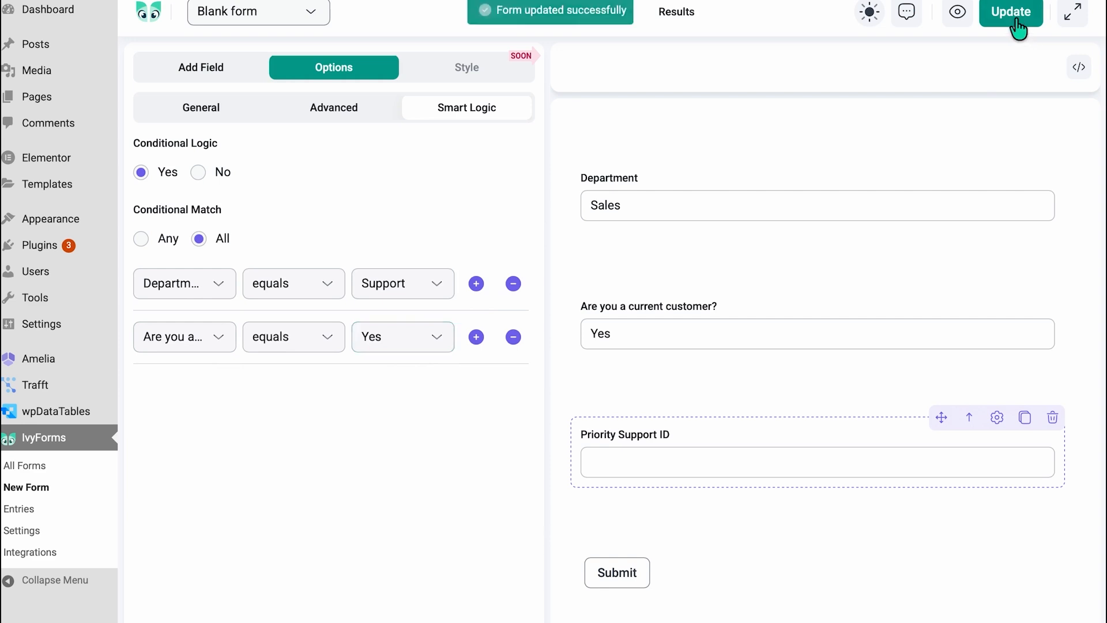
pyautogui.click(968, 26)
pyautogui.click(797, 202)
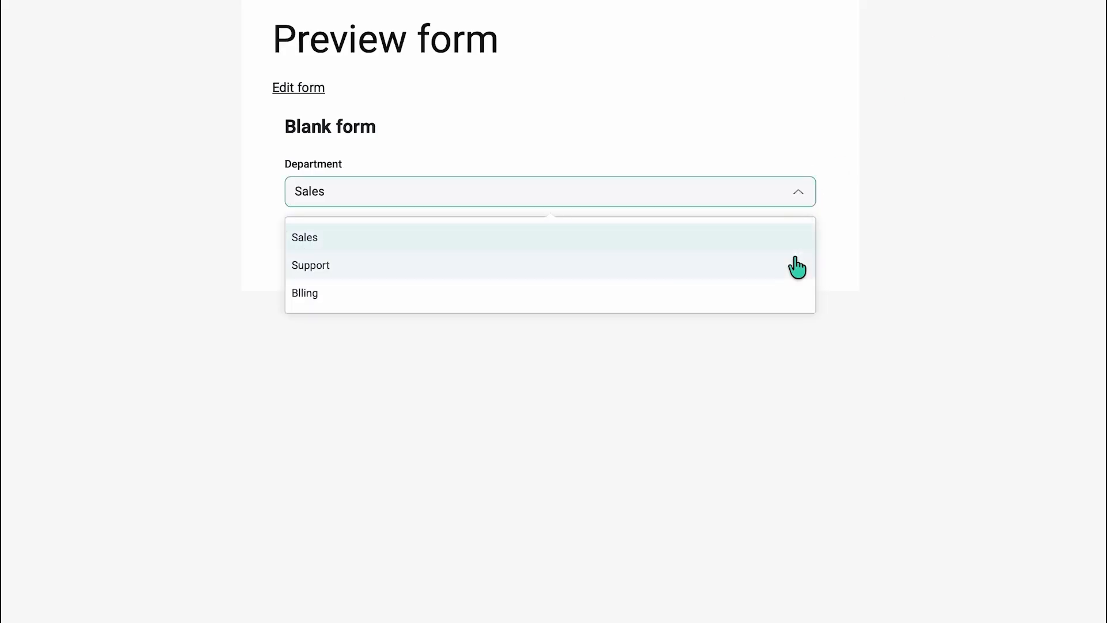
pyautogui.click(800, 294)
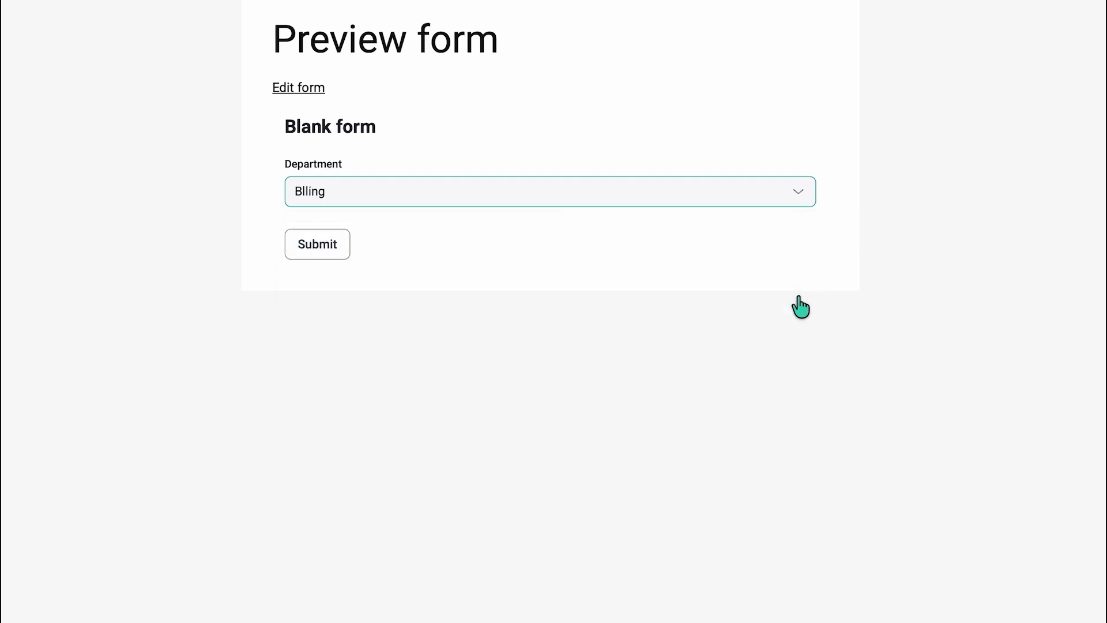
pyautogui.click(806, 201)
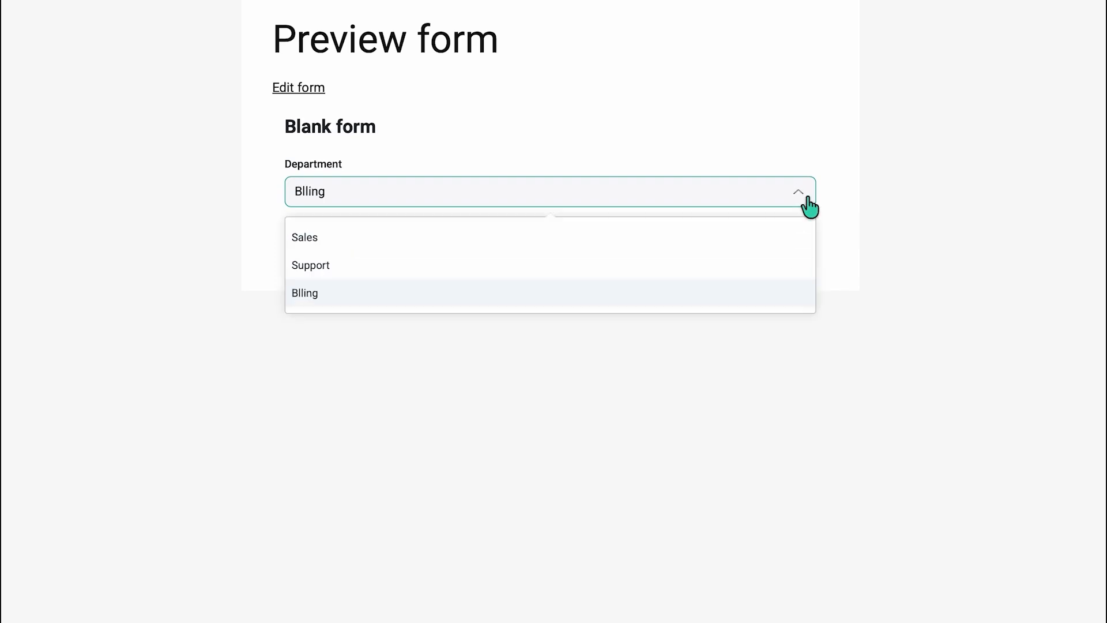
pyautogui.click(778, 267)
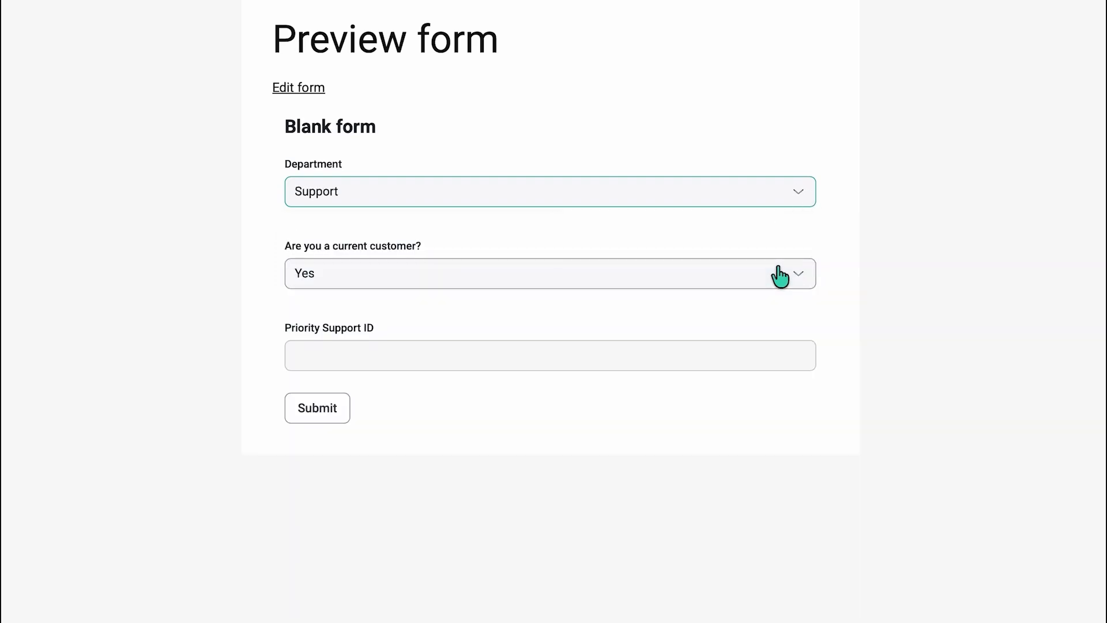
# Step: Test the "Are you a current customer?" field in the form preview by choosing No and then Yes
pyautogui.click(801, 281)
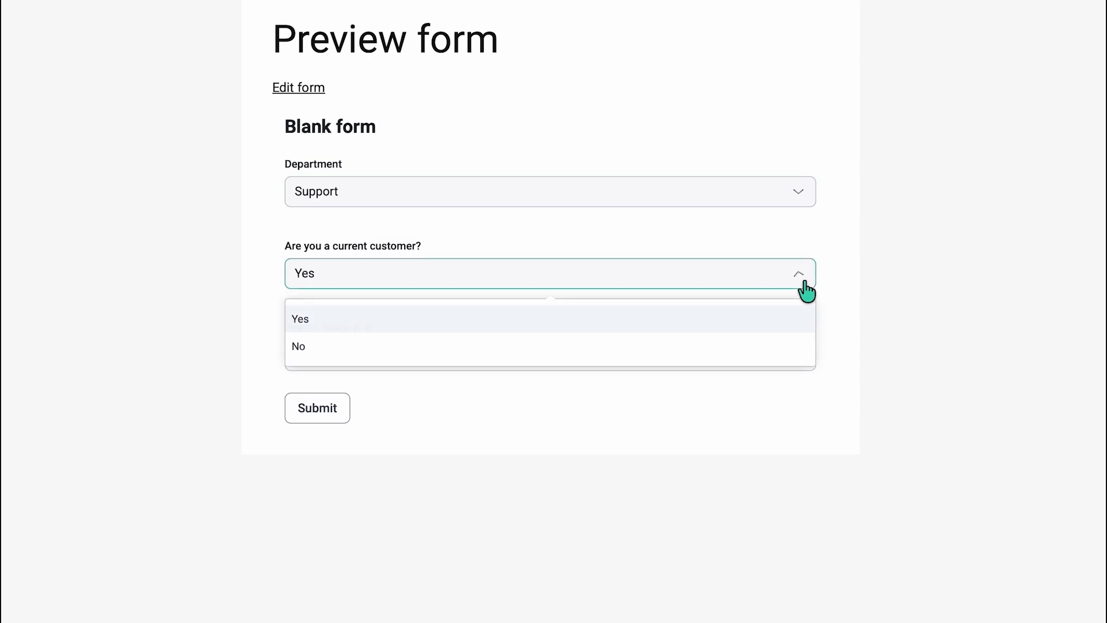
pyautogui.click(803, 347)
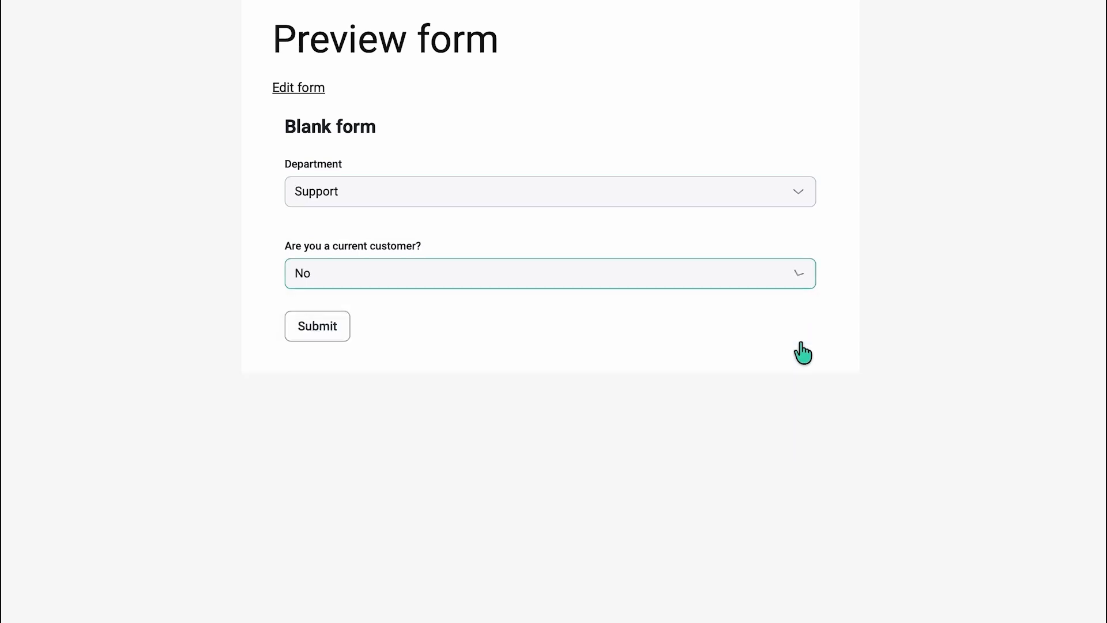
pyautogui.click(806, 293)
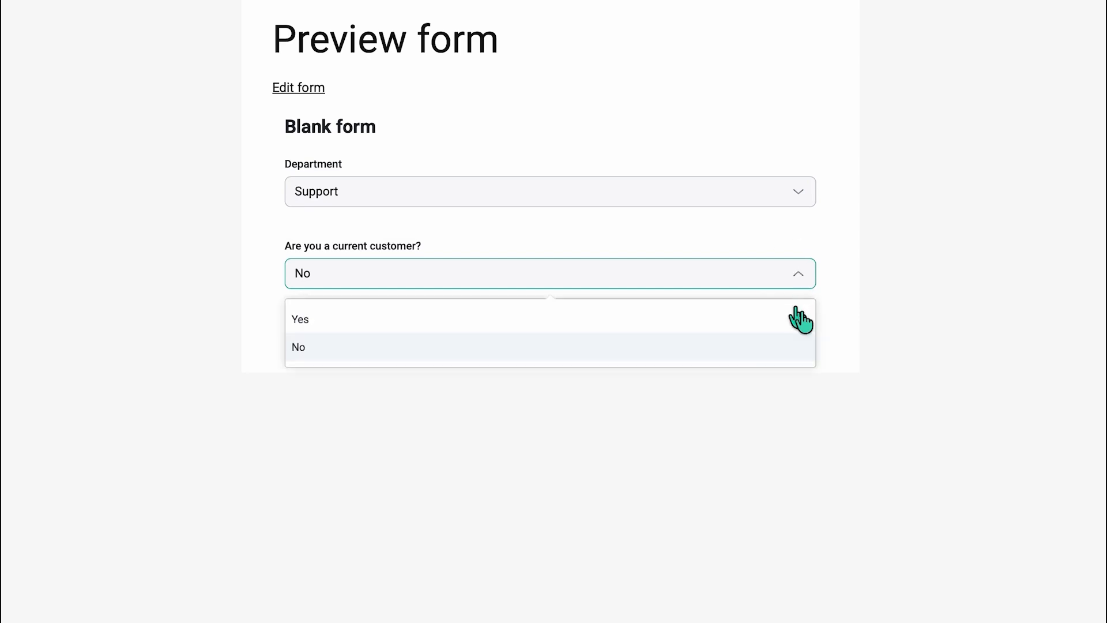
pyautogui.click(800, 318)
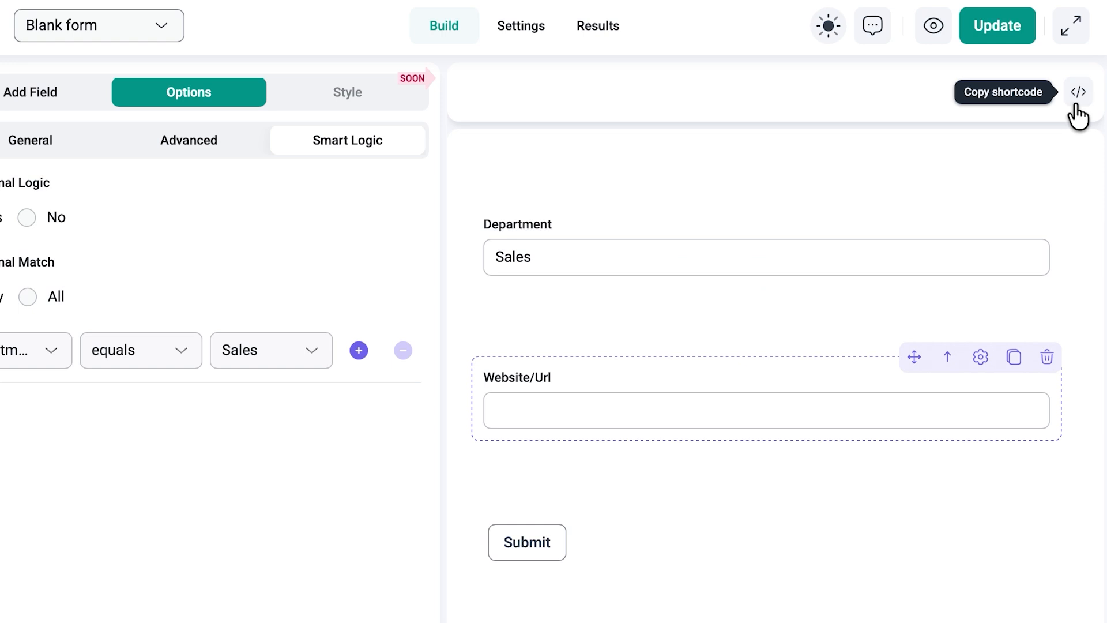
# Step: Copy the form's shortcode and paste it into the Shortcode block on the WordPress page
pyautogui.click(1074, 105)
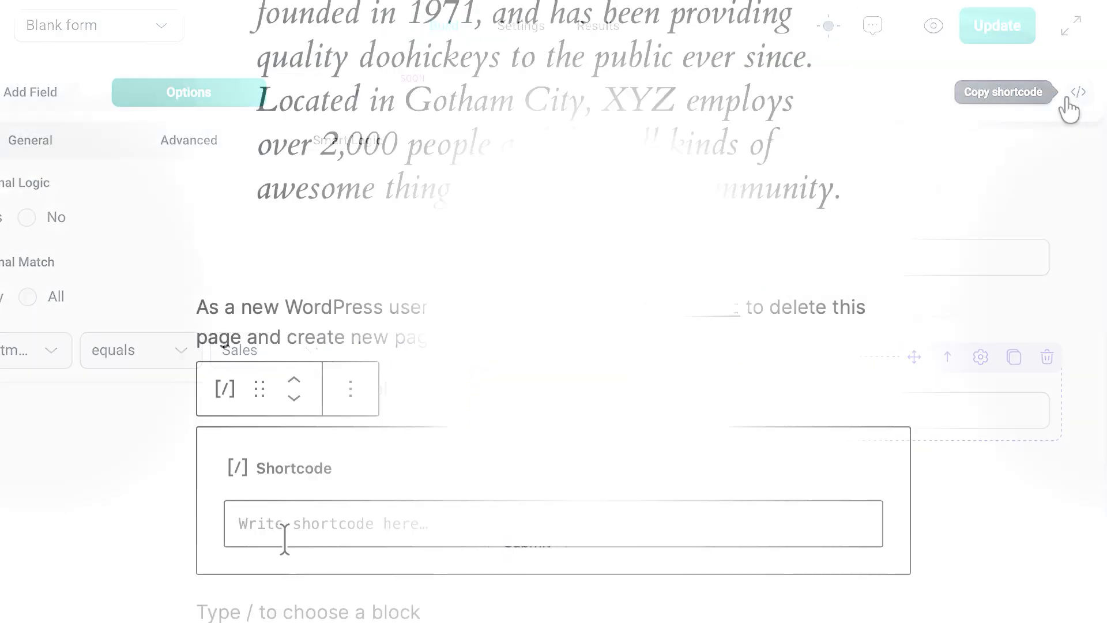
pyautogui.click(284, 524)
pyautogui.hotkey('ctrl', 'v')
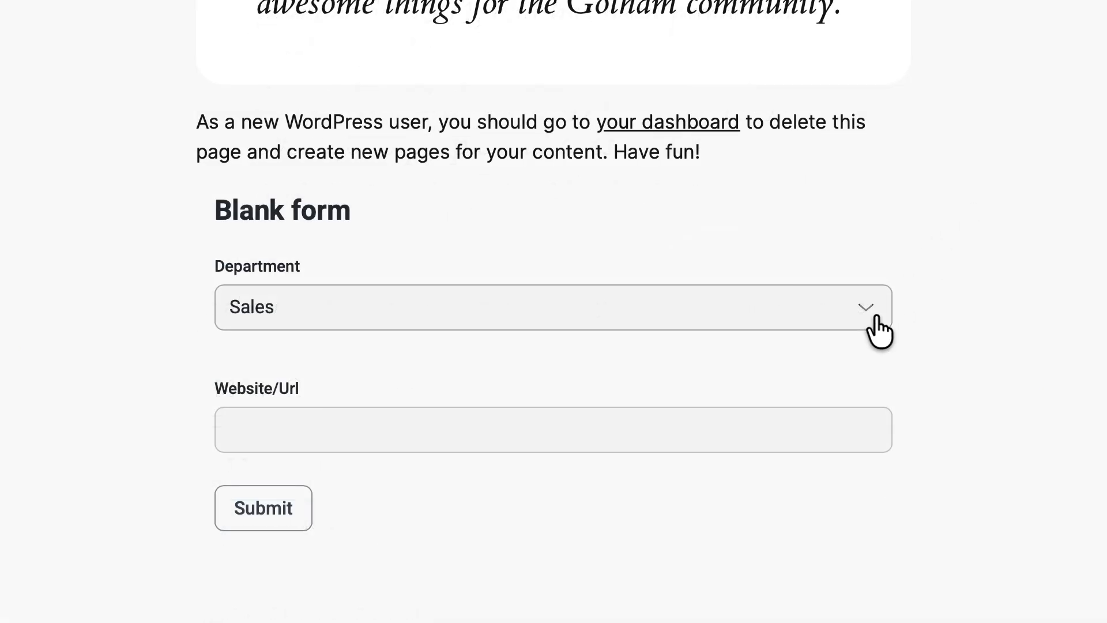
# Step: Test the form embedded on the live page by setting Department to Support
pyautogui.click(870, 311)
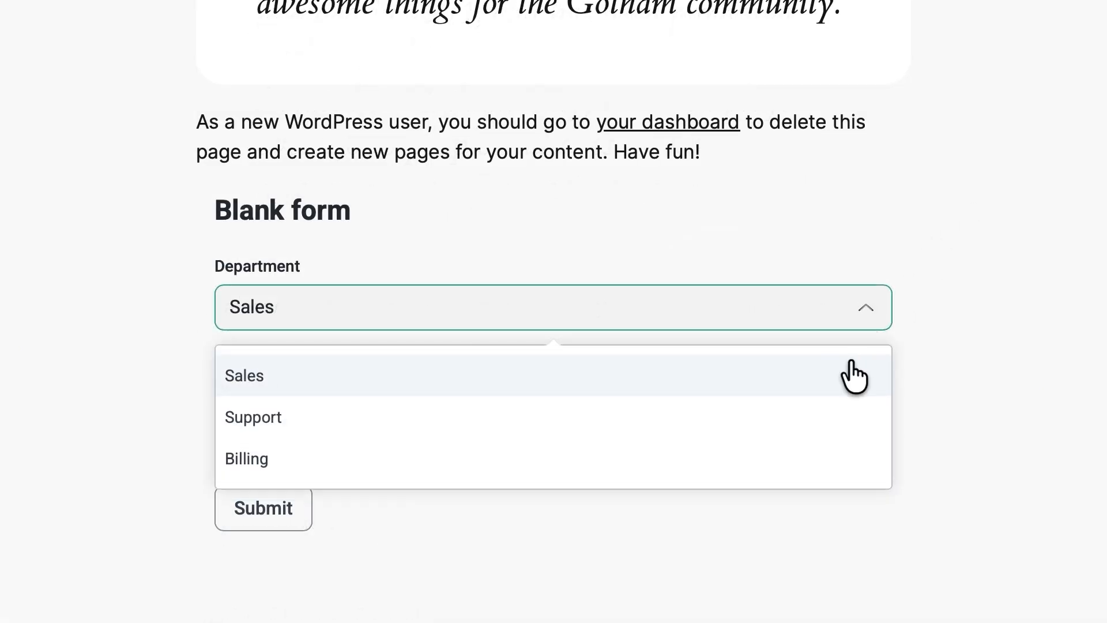
pyautogui.click(843, 411)
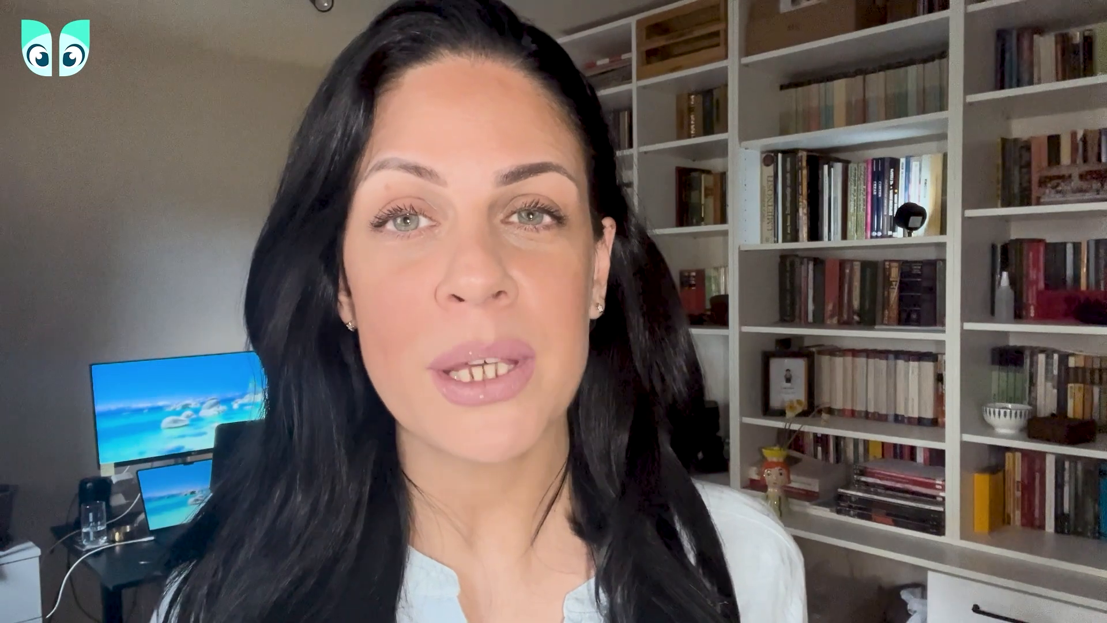